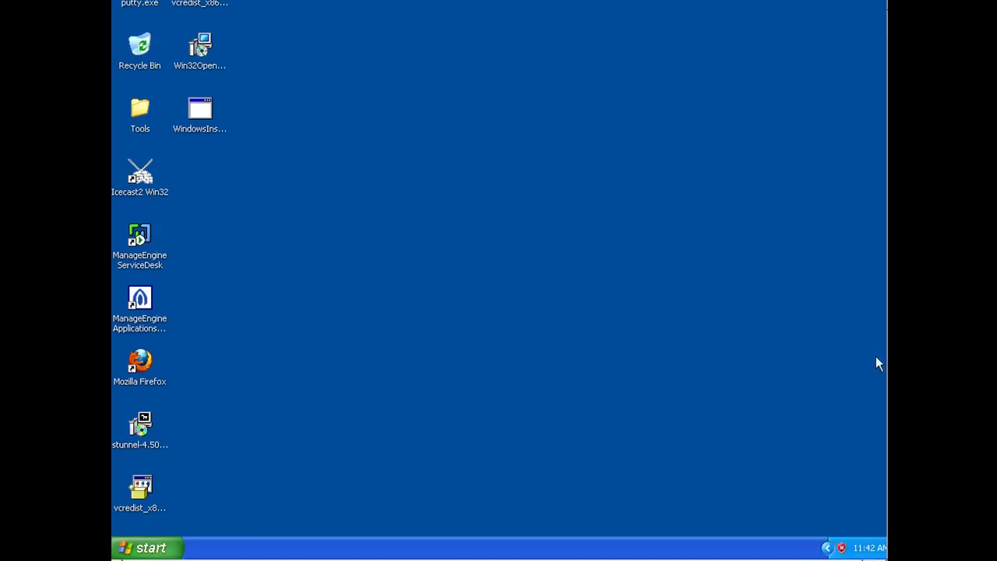
# Launch the vcredist_x86version2010.exe installer from the desktop and allow it to run.
pyautogui.click(199, 47)
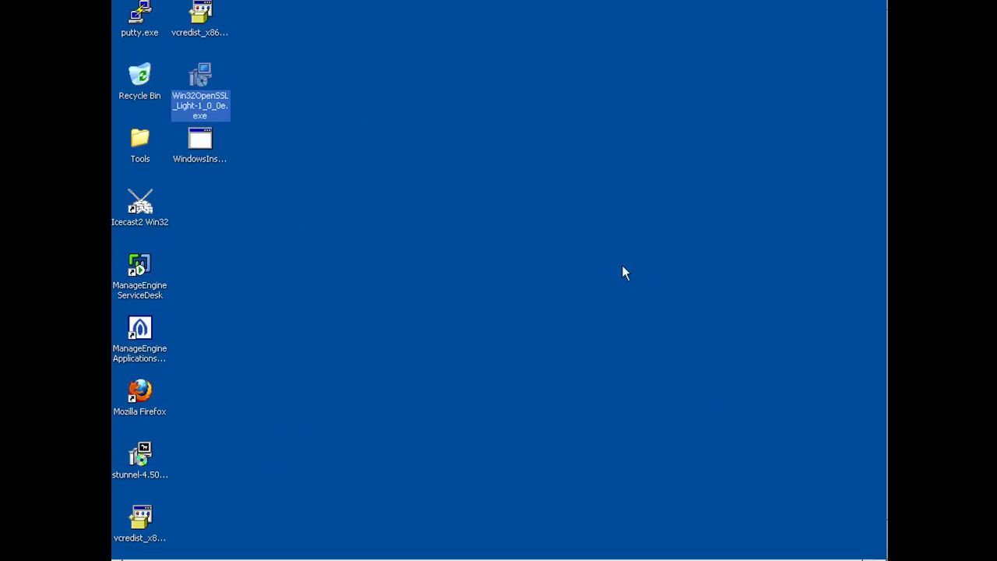
pyautogui.click(212, 5)
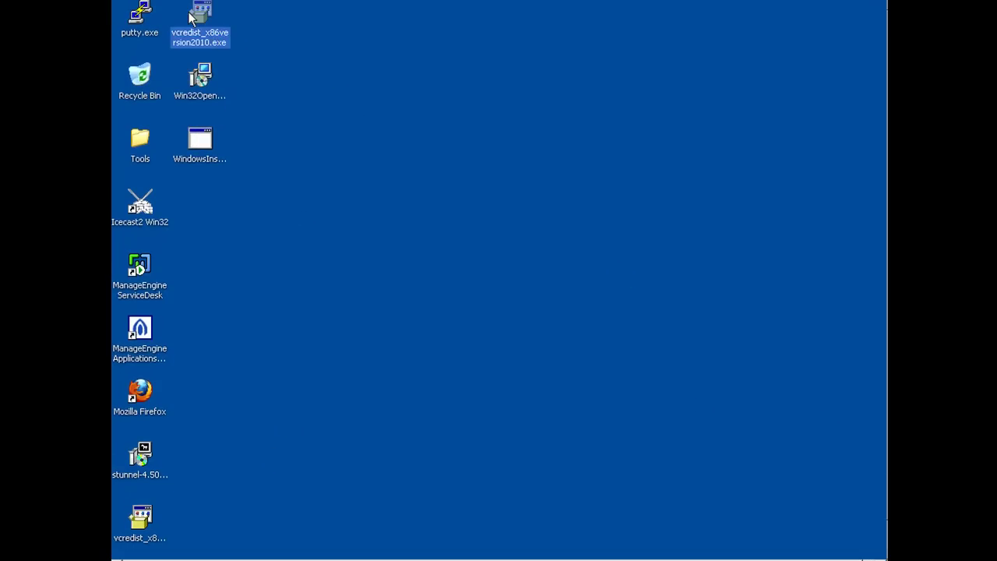
pyautogui.click(249, 26)
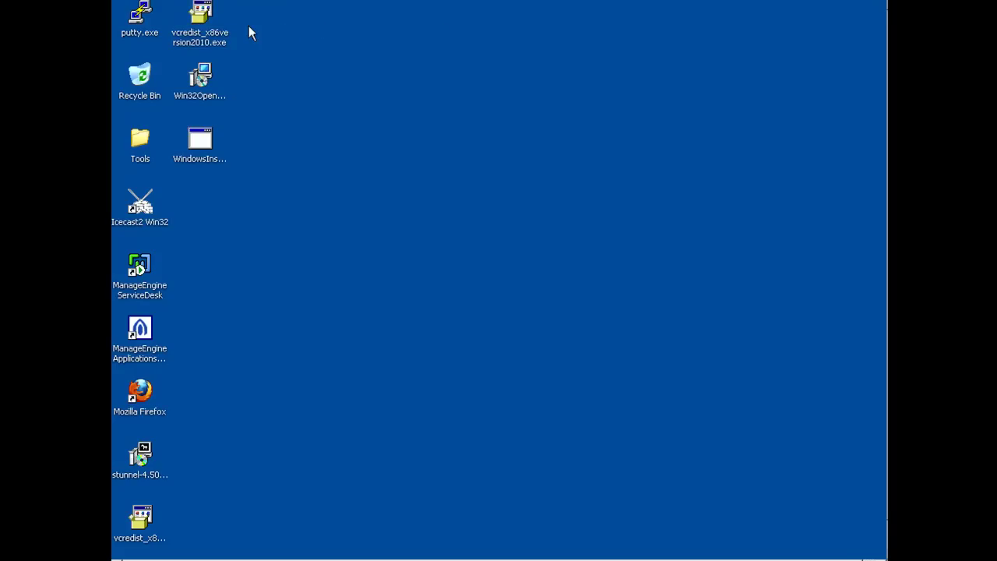
pyautogui.moveTo(206, 18)
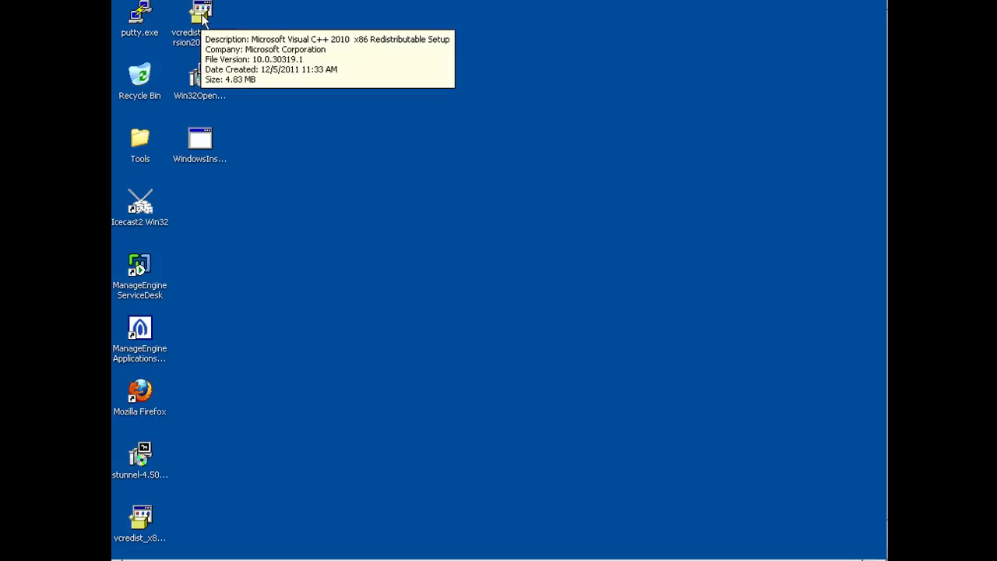
pyautogui.moveTo(206, 45)
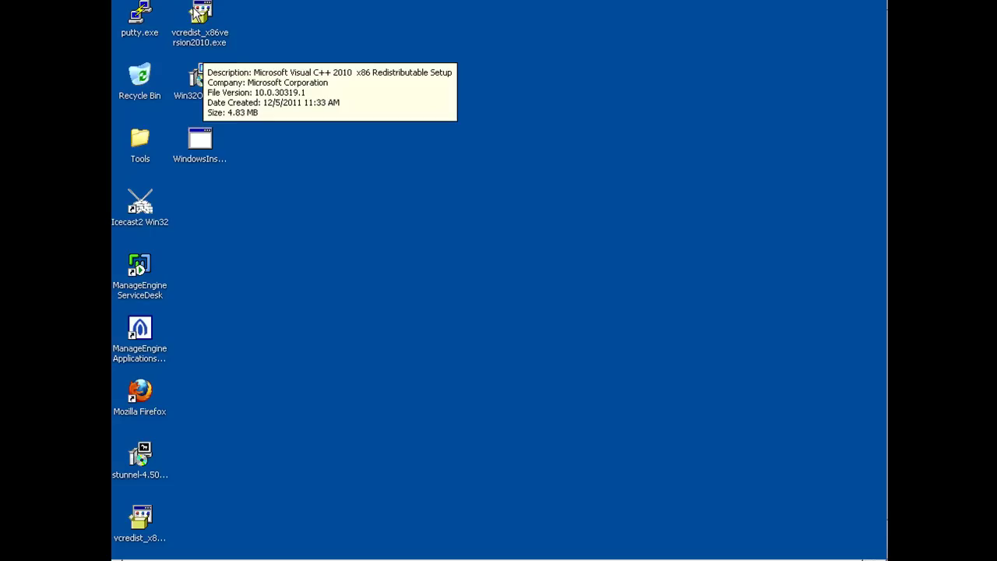
pyautogui.doubleClick(202, 12)
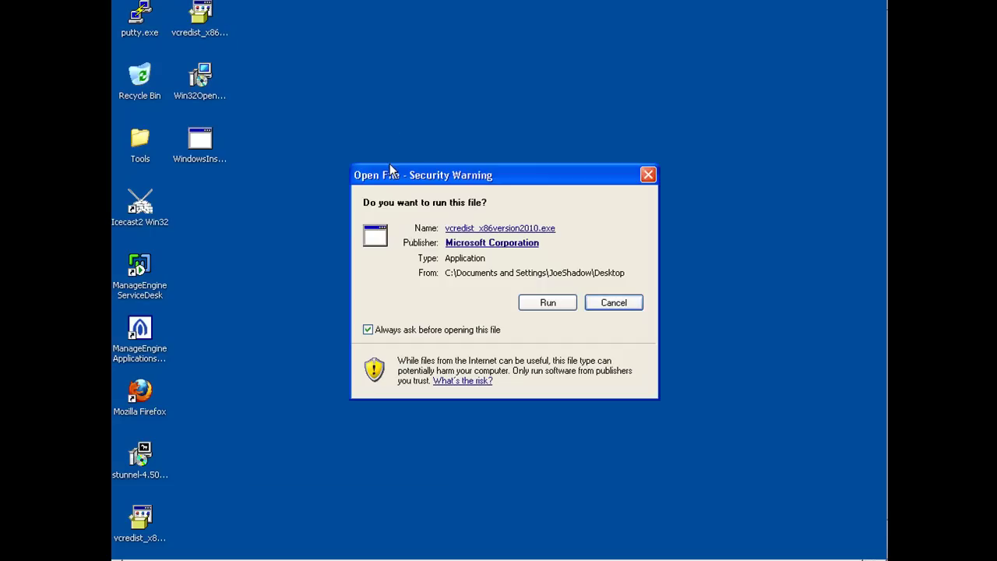
pyautogui.click(557, 304)
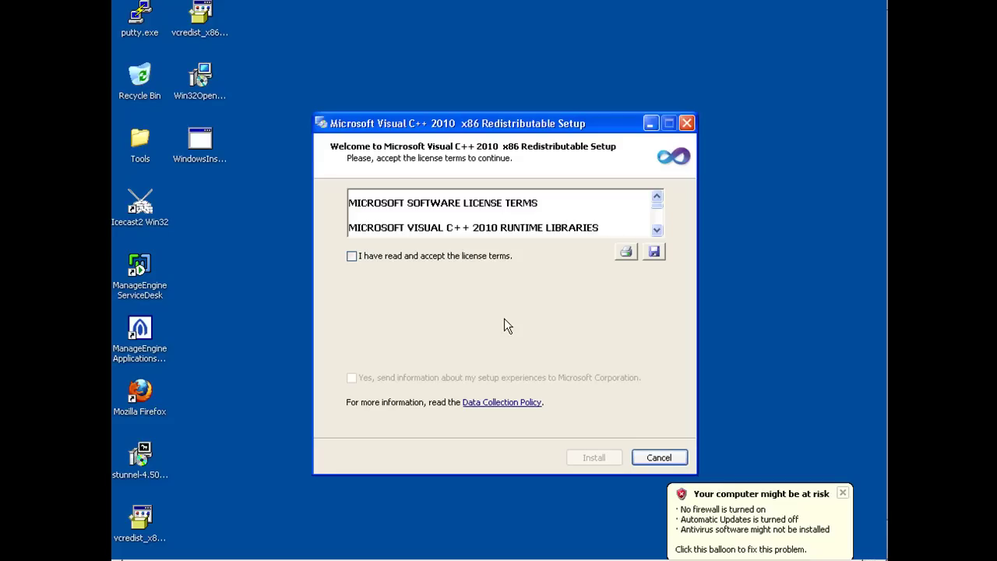
# Accept the license terms, install the Microsoft Visual C++ 2010 x86 Redistributable and finish the setup.
pyautogui.click(352, 256)
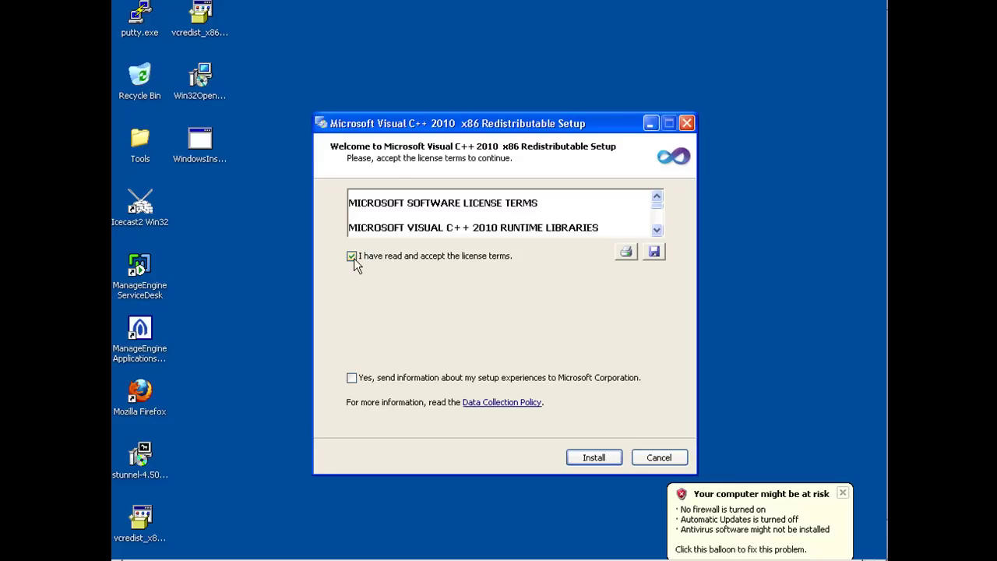
pyautogui.click(594, 458)
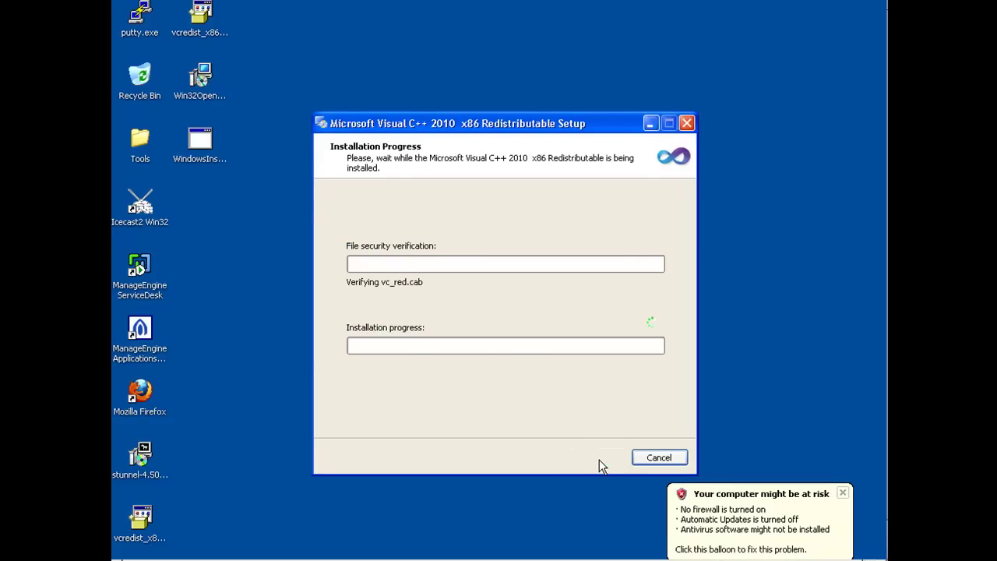
pyautogui.moveTo(548, 121); pyautogui.dragTo(527, 76)
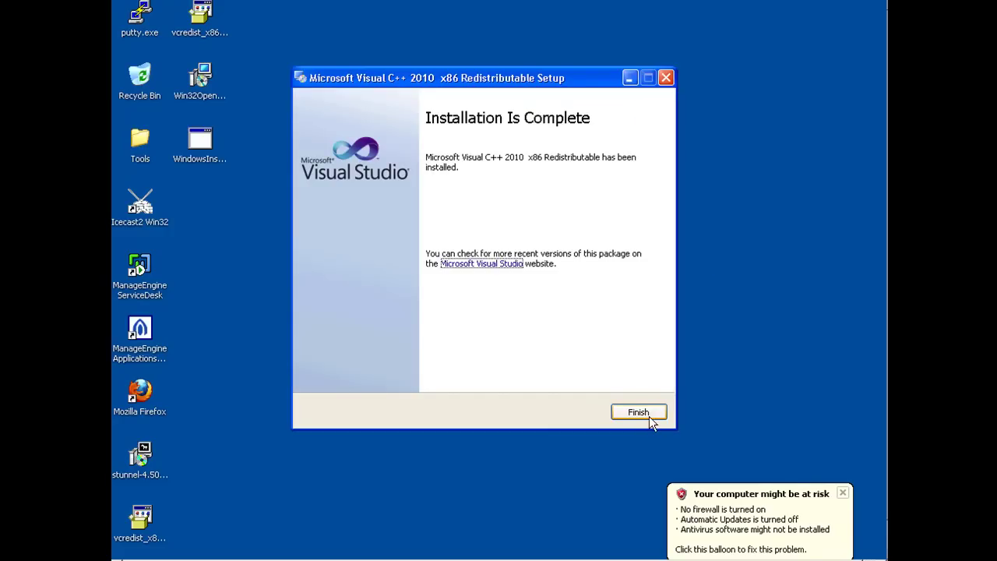
pyautogui.click(648, 416)
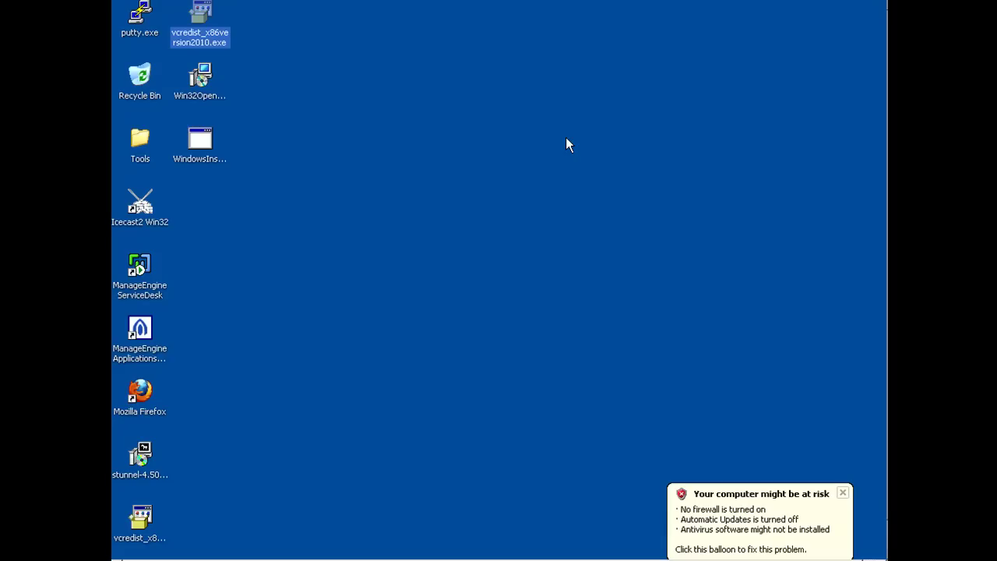
pyautogui.click(482, 250)
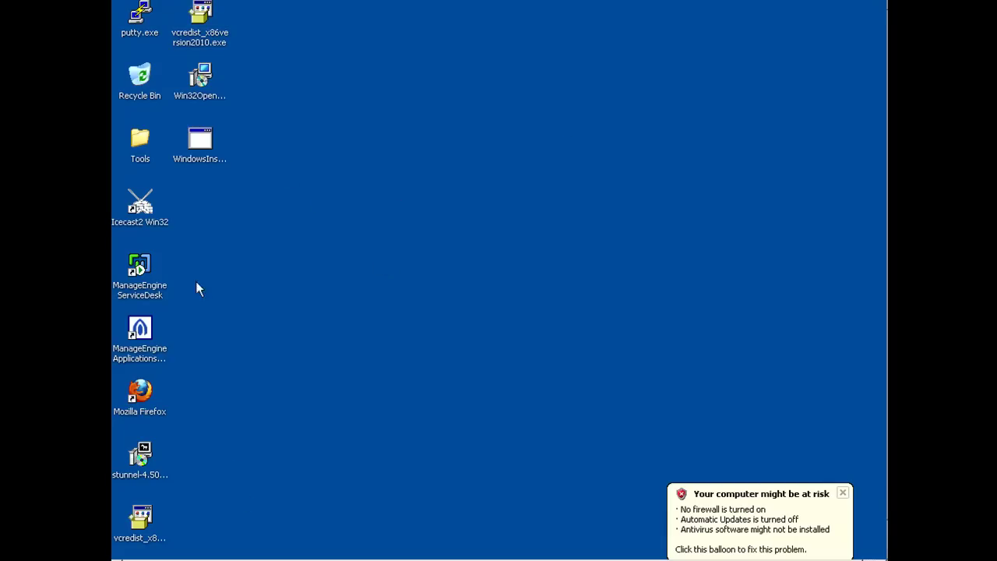
pyautogui.click(200, 81)
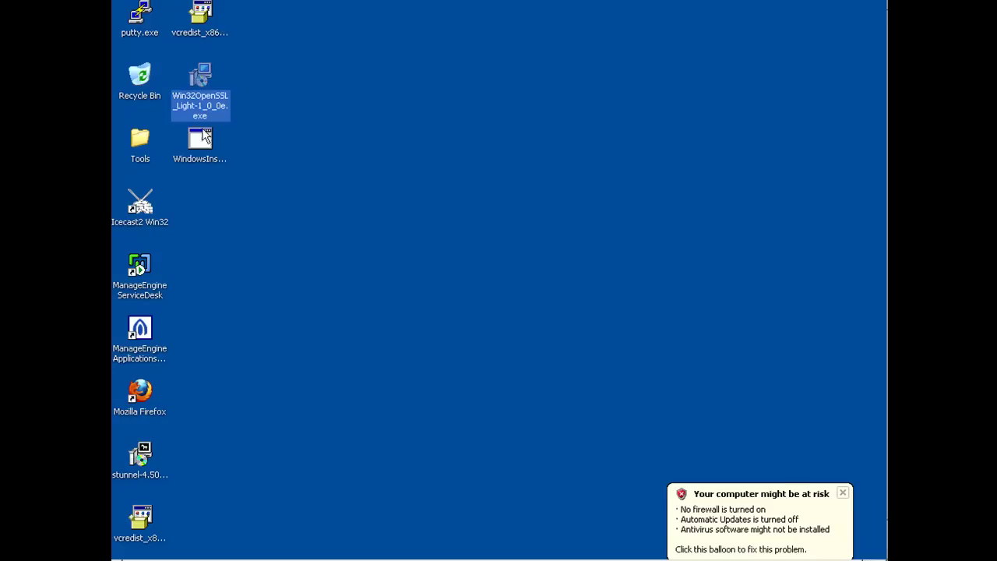
pyautogui.doubleClick(203, 75)
pyautogui.click(547, 303)
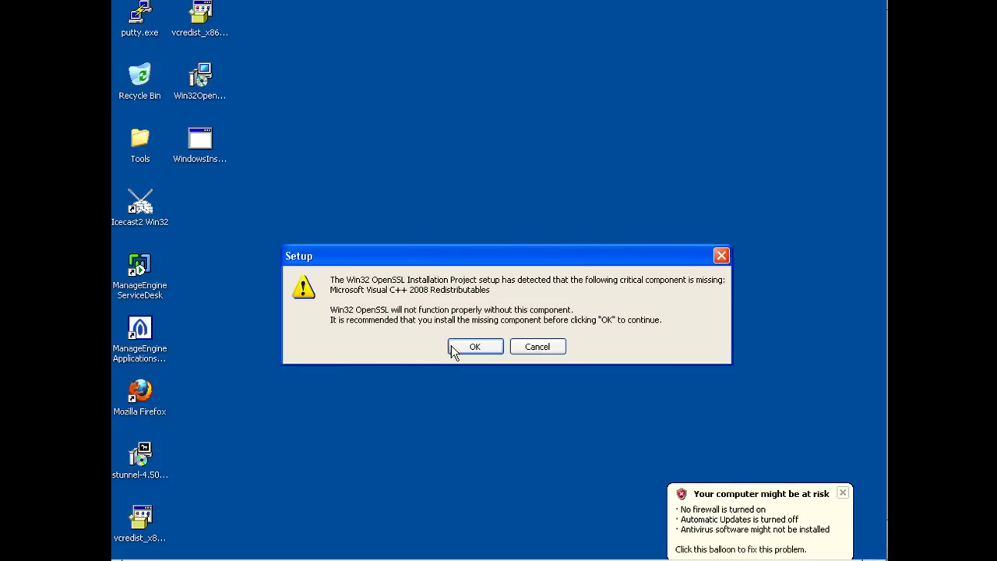
pyautogui.click(530, 350)
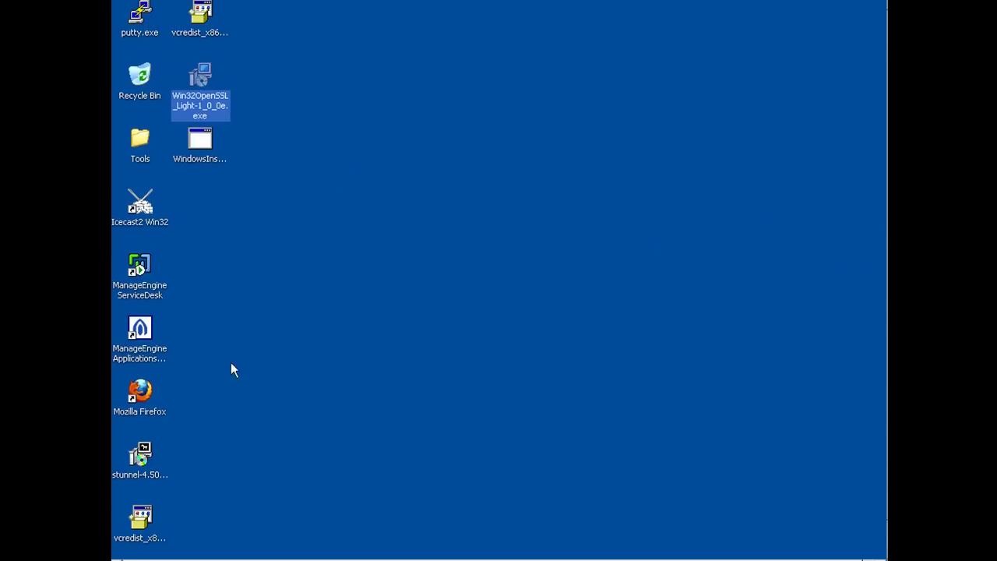
# Run vcredist_x86.exe and install the Microsoft Visual C++ 2008 Redistributable, accepting its license terms and finishing the setup.
pyautogui.doubleClick(145, 517)
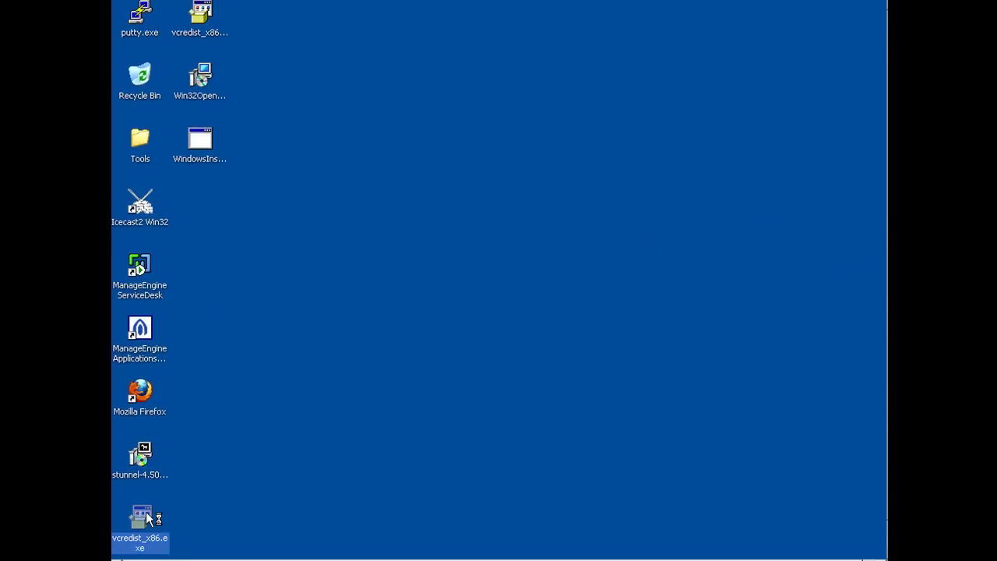
pyautogui.click(565, 305)
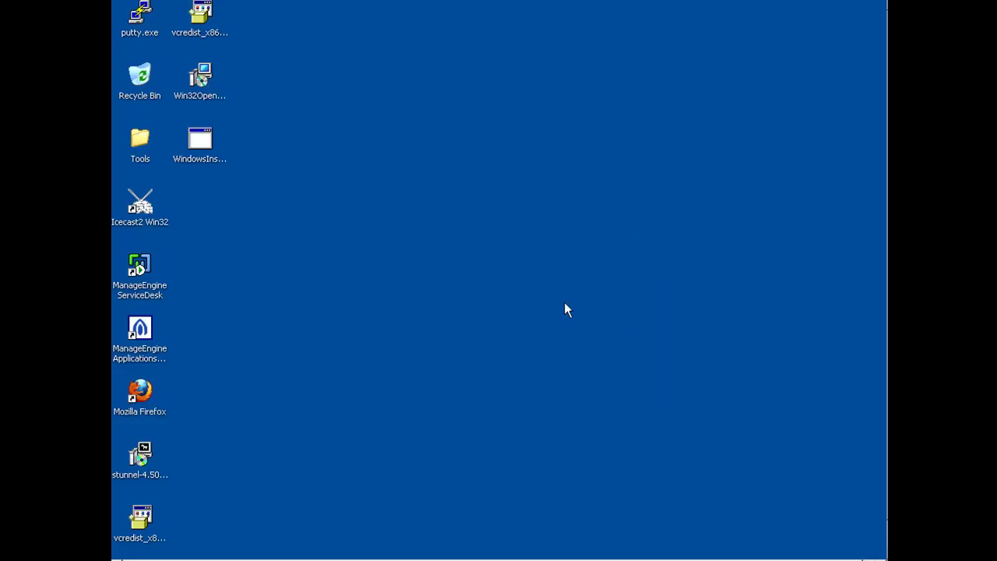
pyautogui.click(579, 440)
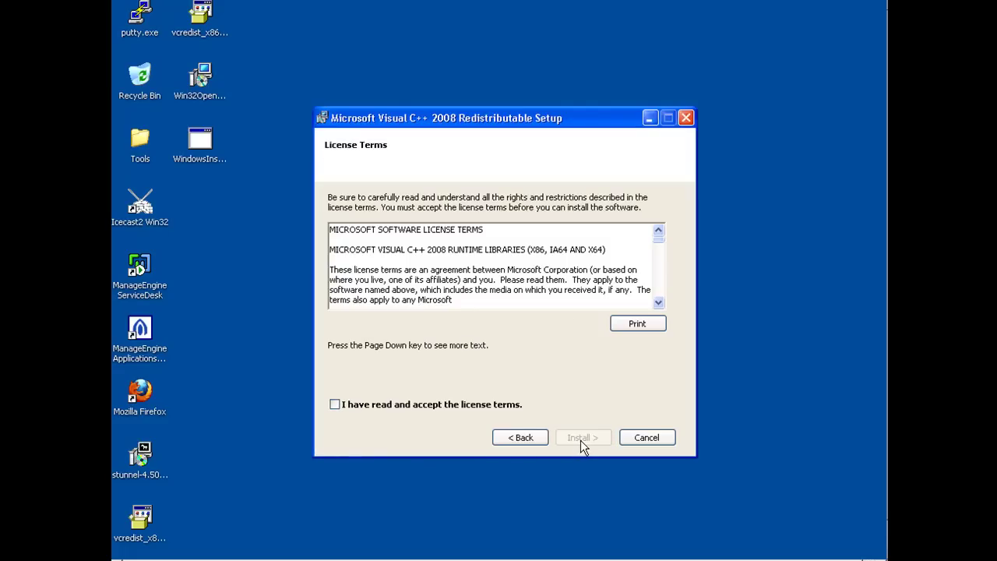
pyautogui.click(400, 405)
pyautogui.click(581, 438)
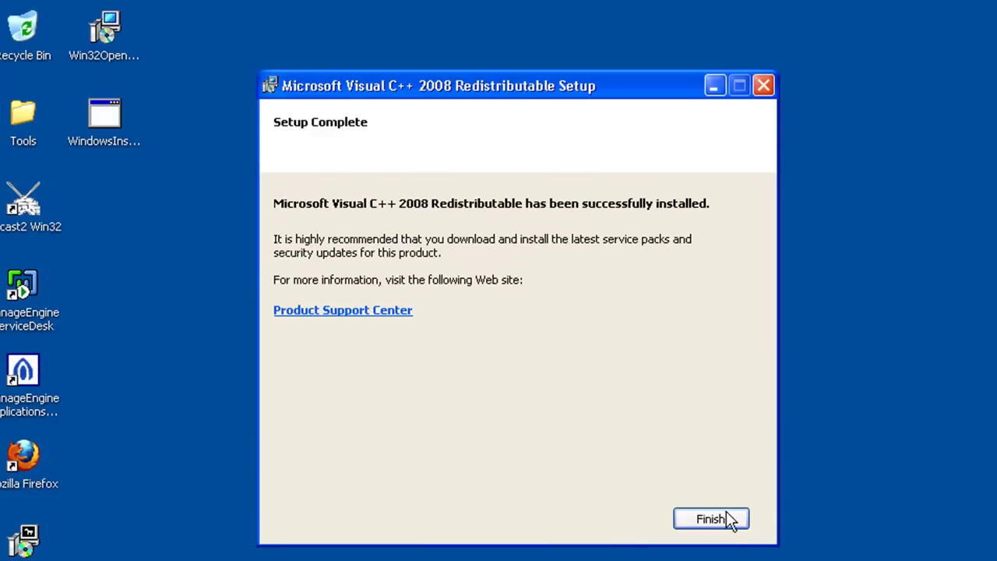
pyautogui.click(726, 520)
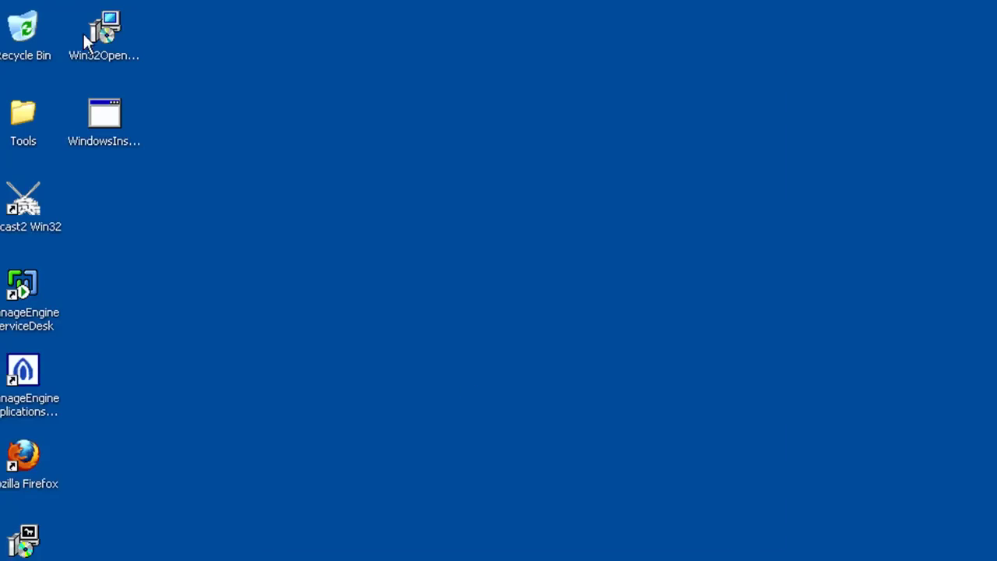
pyautogui.doubleClick(107, 26)
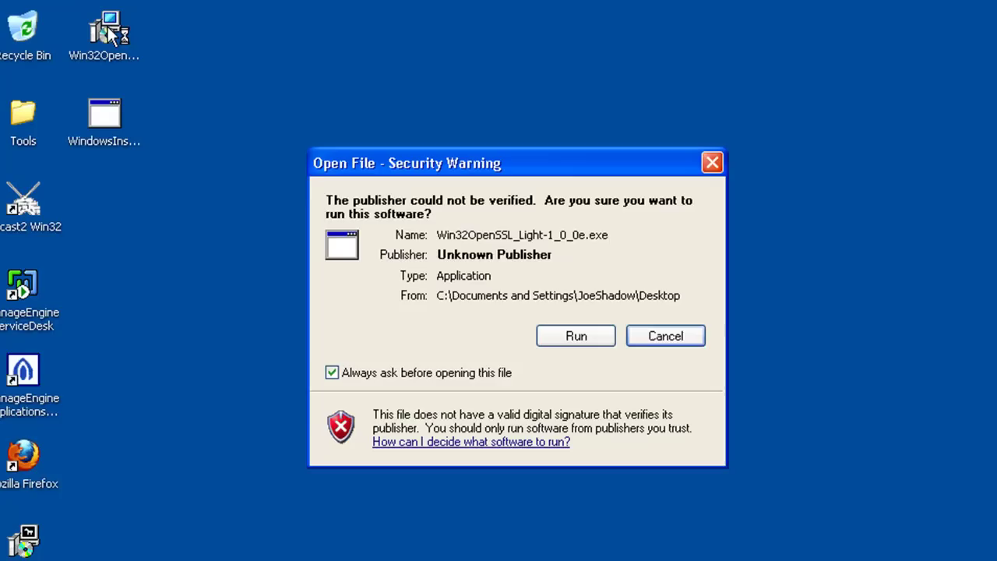
pyautogui.click(578, 335)
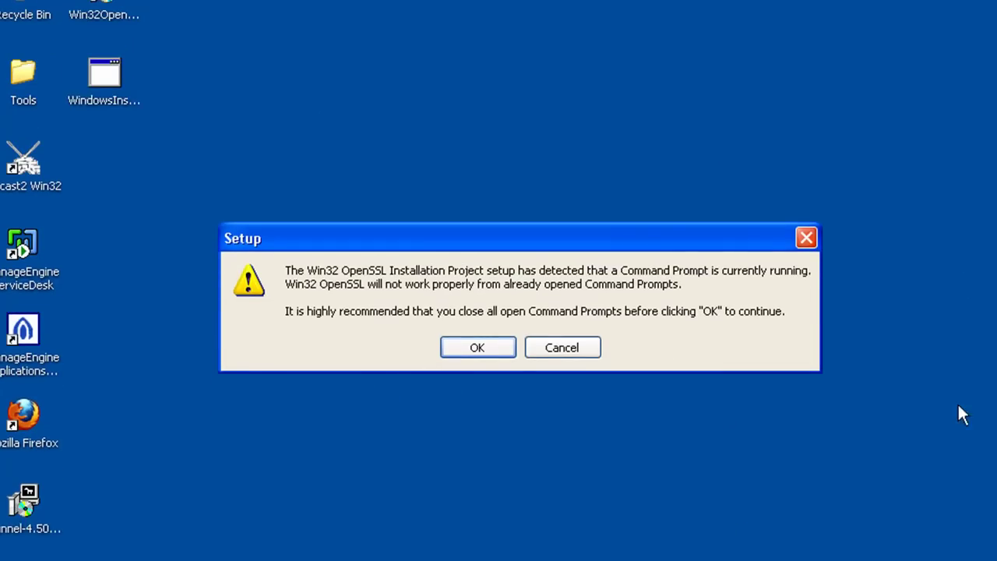
pyautogui.click(725, 545)
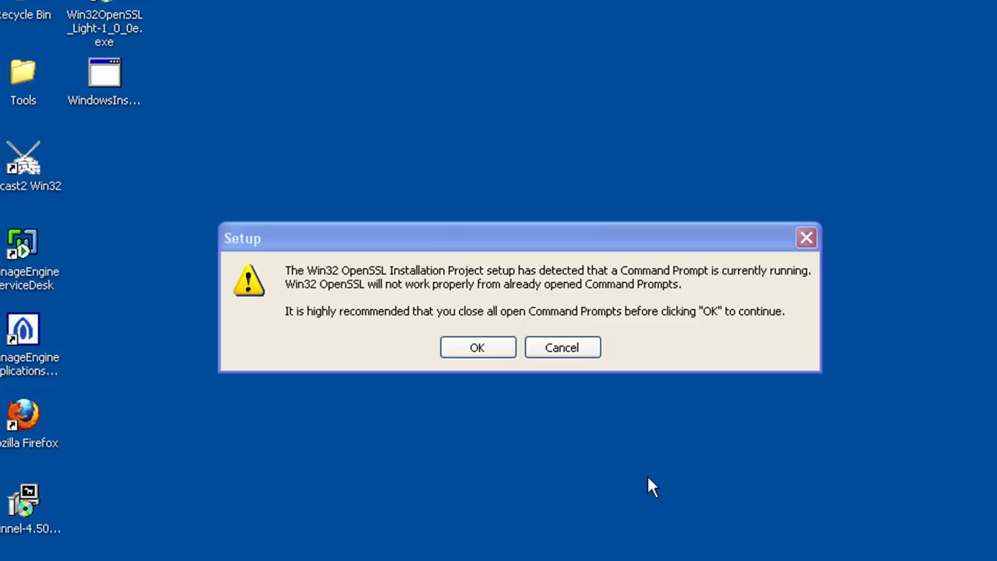
pyautogui.click(572, 347)
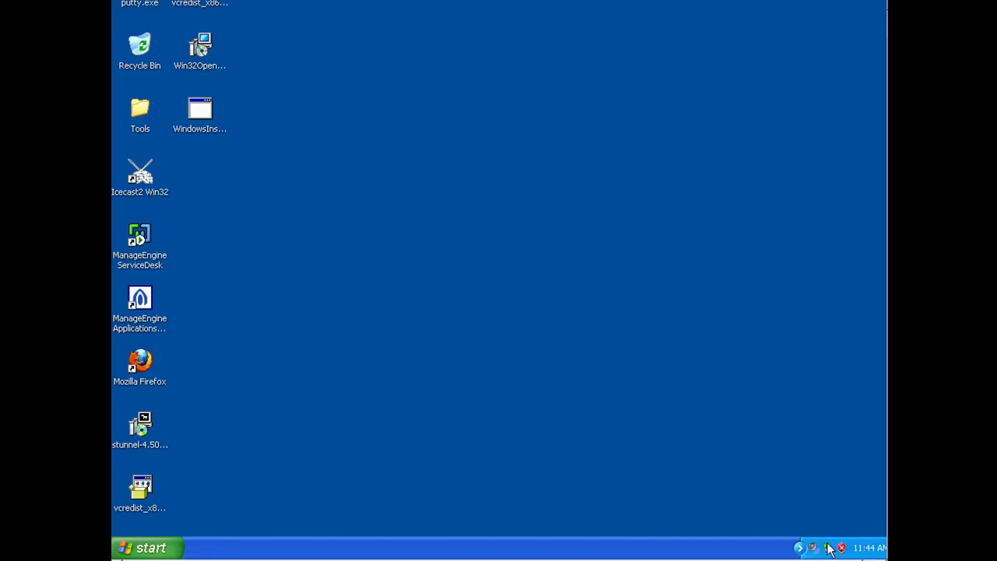
# End the SYSTEM-owned cmd.exe process in Windows Task Manager, then close Task Manager.
pyautogui.rightClick(864, 549)
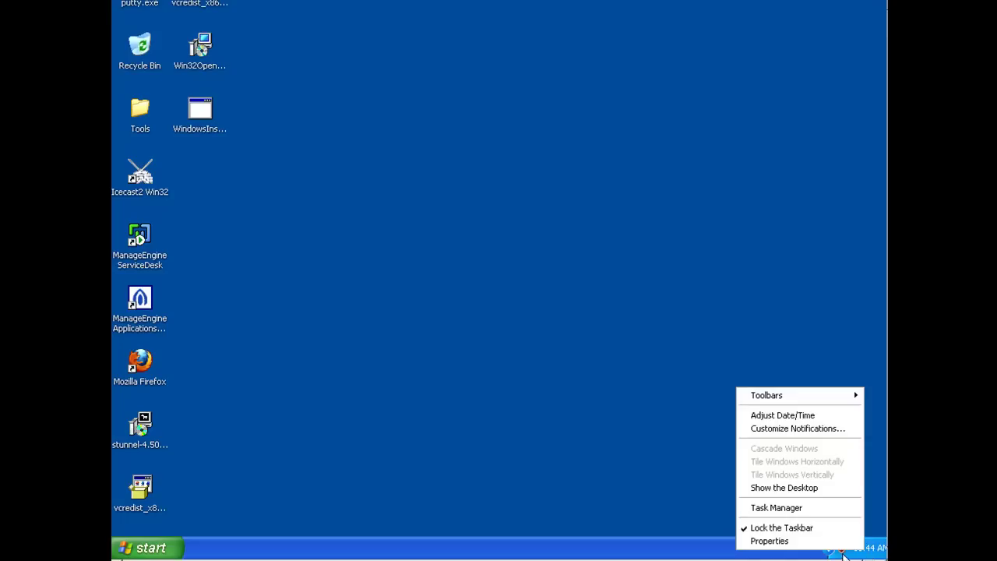
pyautogui.click(800, 507)
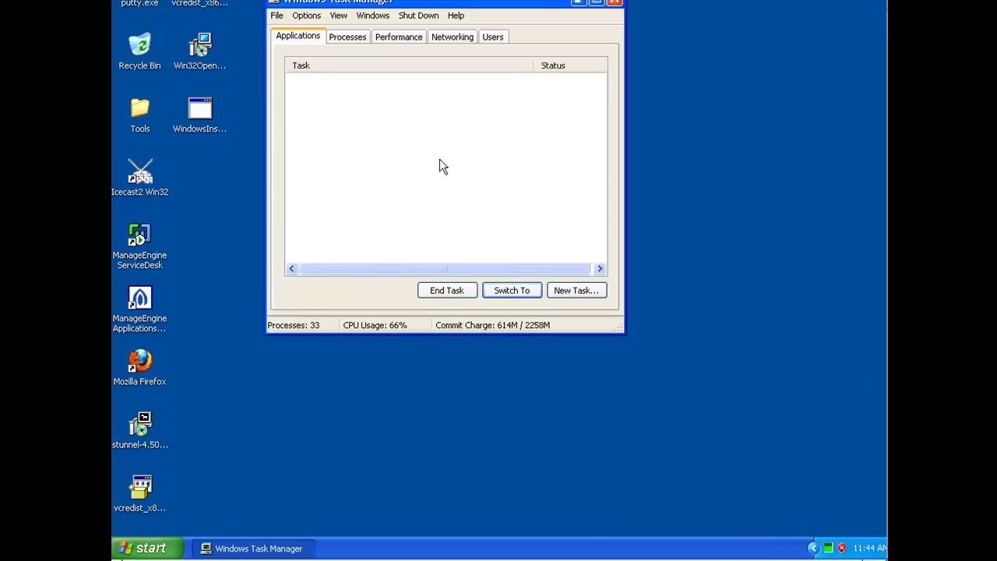
pyautogui.click(347, 36)
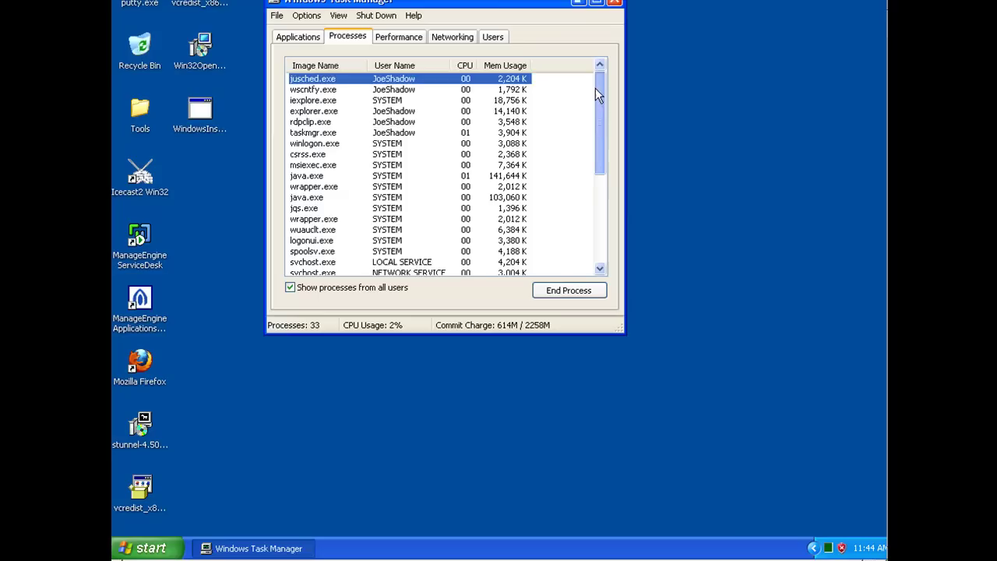
pyautogui.moveTo(595, 88); pyautogui.dragTo(598, 230)
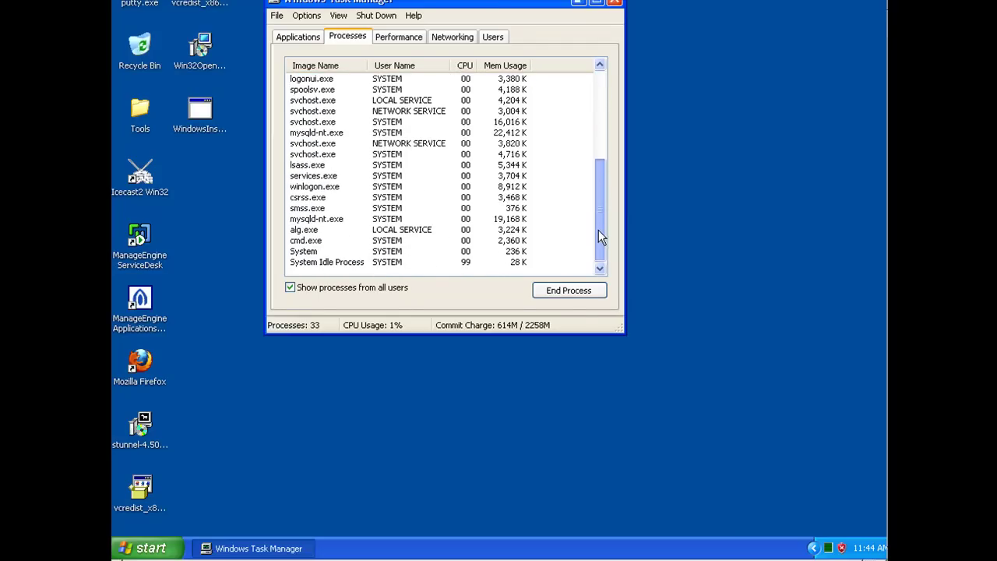
pyautogui.click(384, 243)
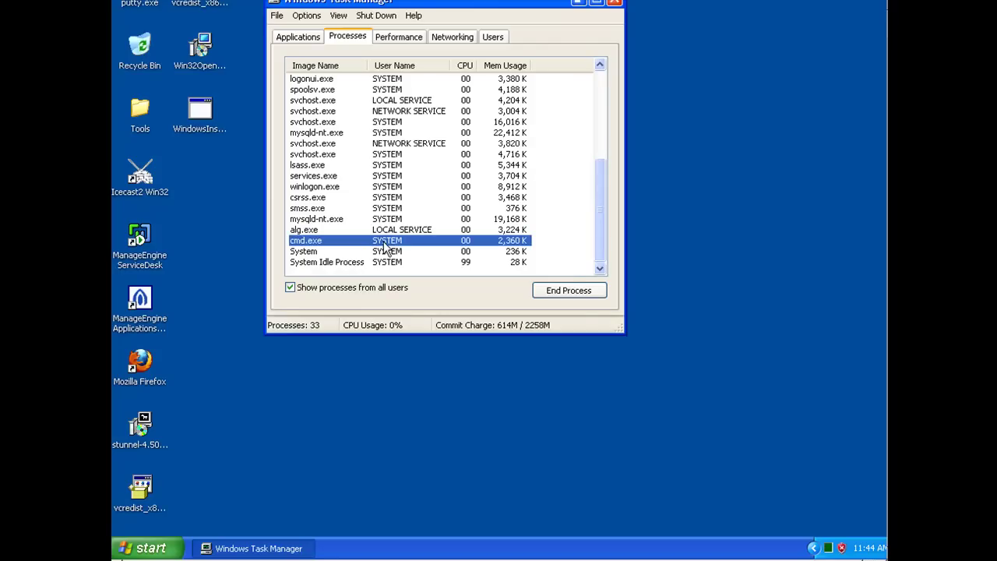
pyautogui.click(573, 293)
pyautogui.click(489, 316)
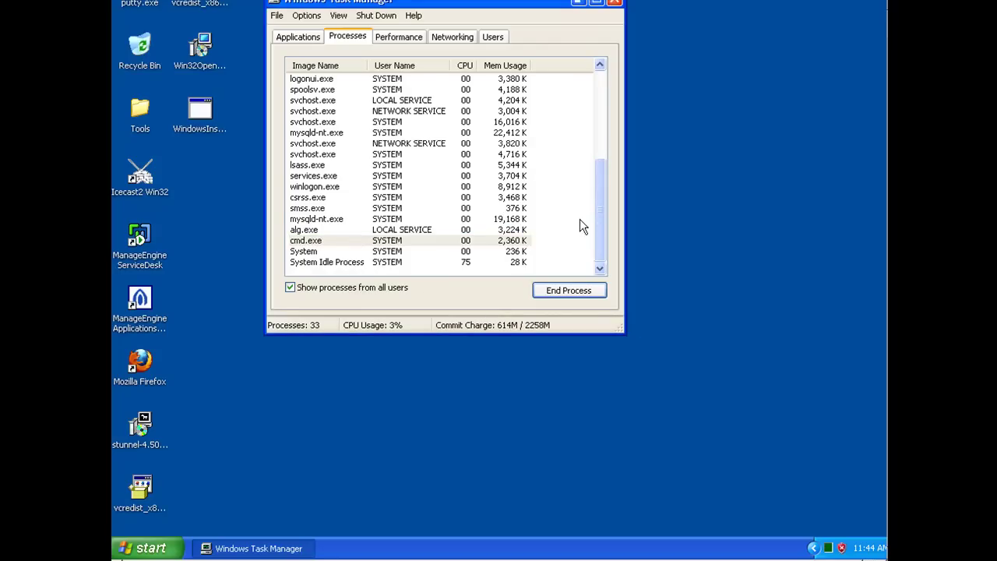
pyautogui.click(614, 3)
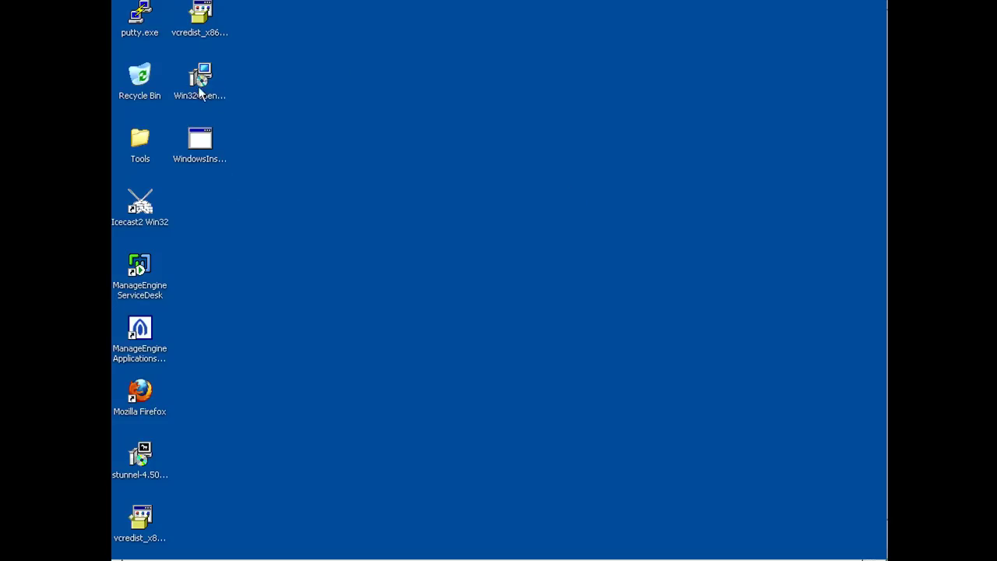
# Run Win32OpenSSL_Light-1_0_0e.exe and accept the OpenSSL Light (32-bit) license agreement to proceed to the destination folder choice.
pyautogui.doubleClick(200, 77)
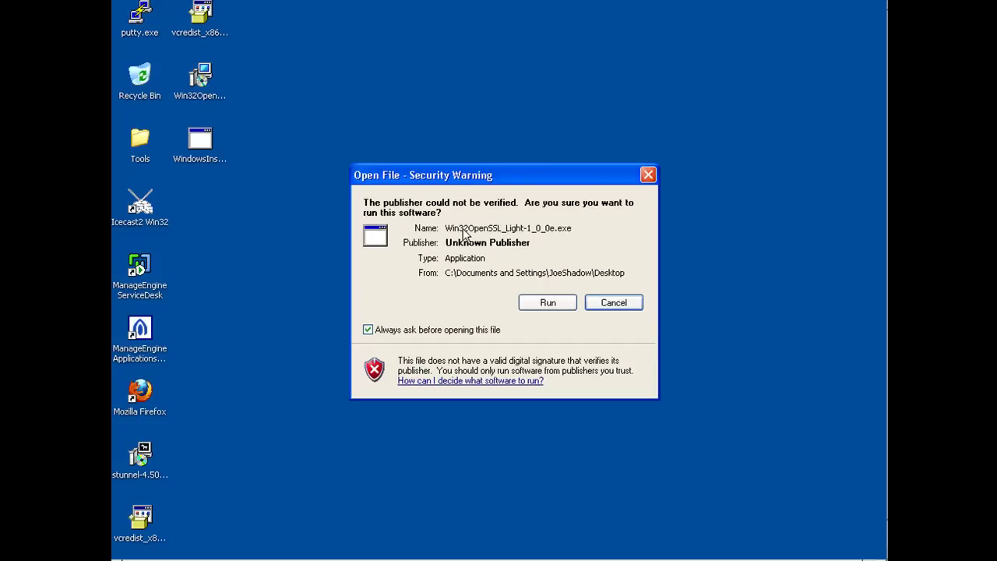
pyautogui.click(546, 303)
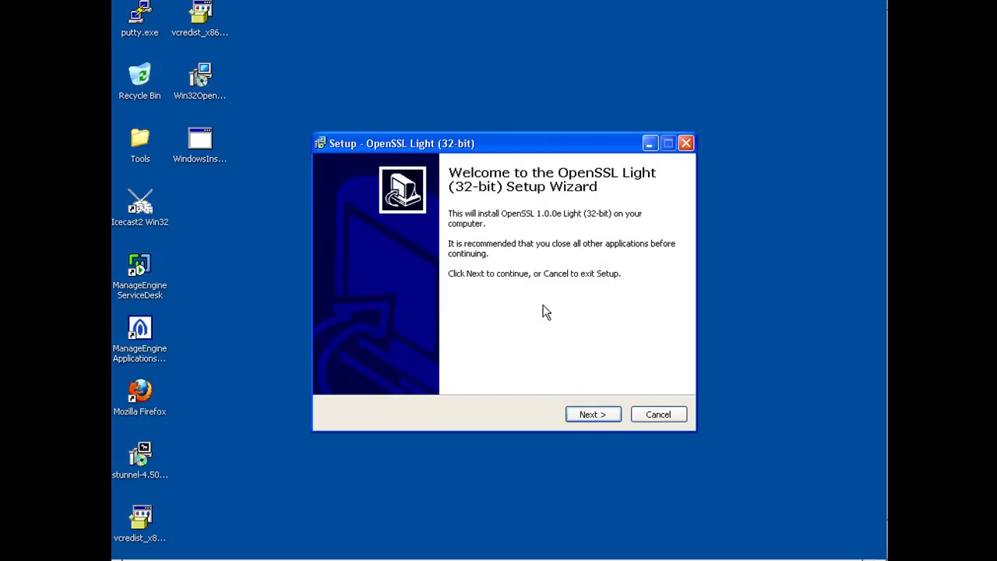
pyautogui.click(586, 418)
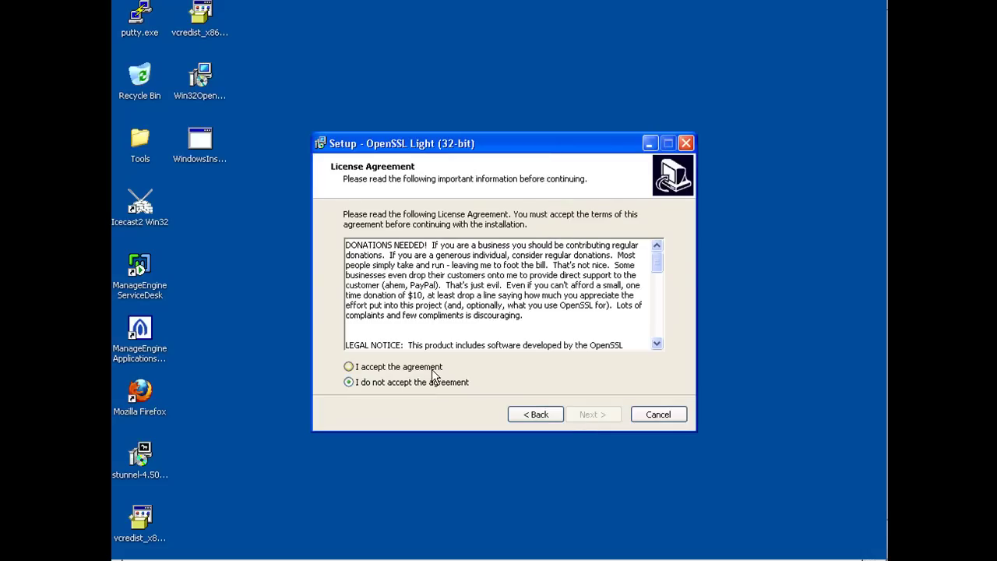
pyautogui.click(433, 369)
pyautogui.click(606, 413)
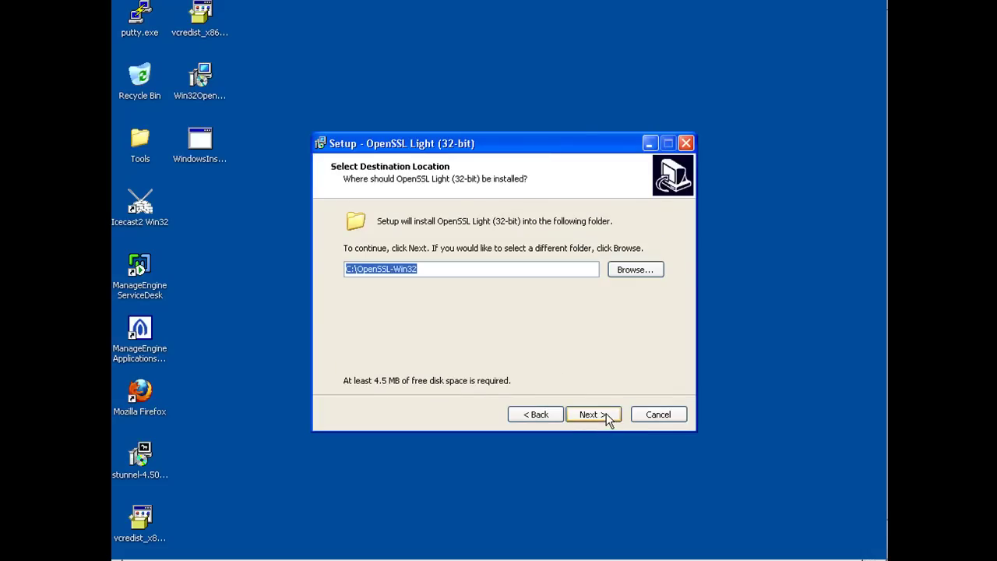
# Install OpenSSL Light to C:\OpenSSL-Win32 with the OpenSSL Start Menu folder, copying its DLLs to the Windows system directory.
pyautogui.click(606, 414)
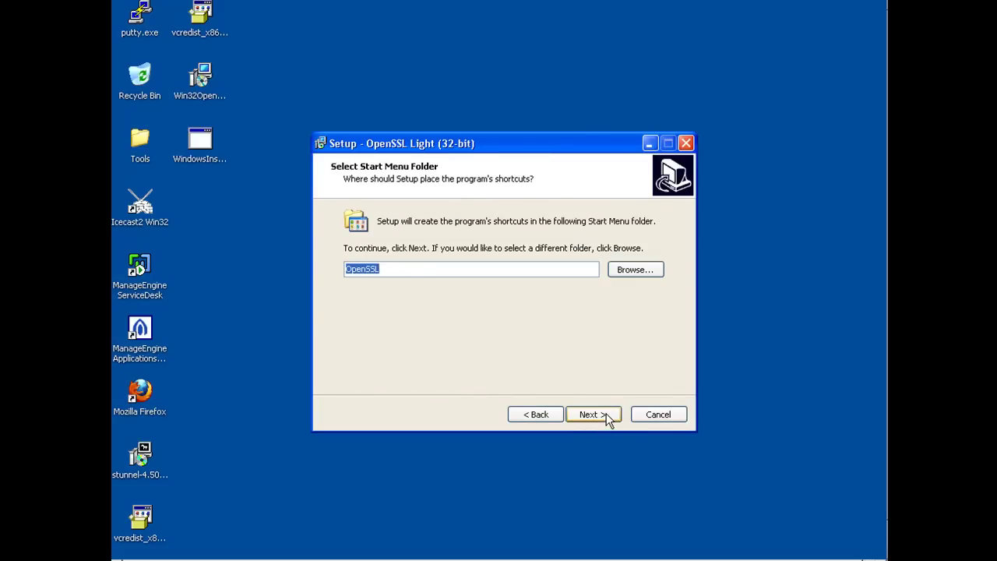
pyautogui.click(606, 413)
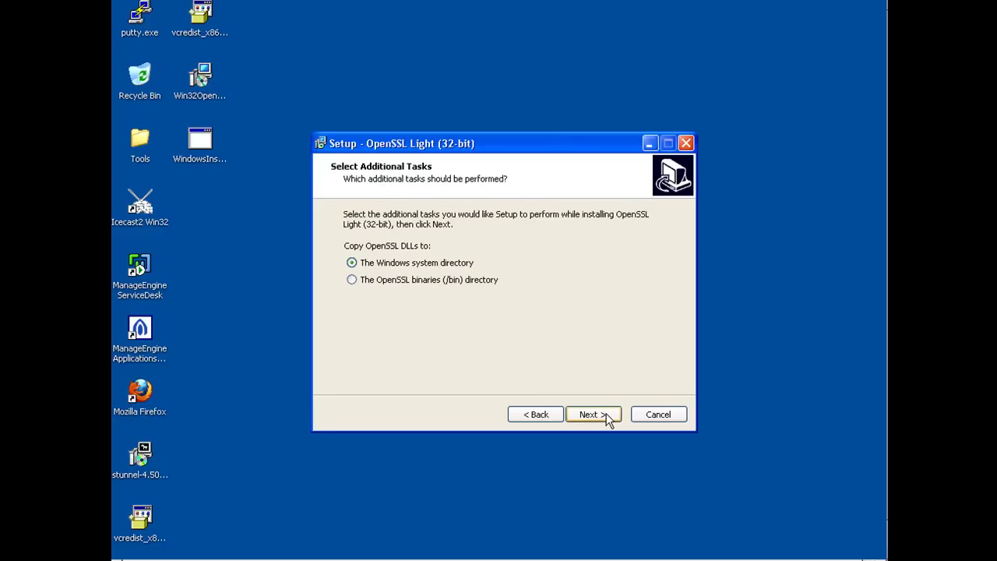
pyautogui.click(606, 414)
pyautogui.click(605, 413)
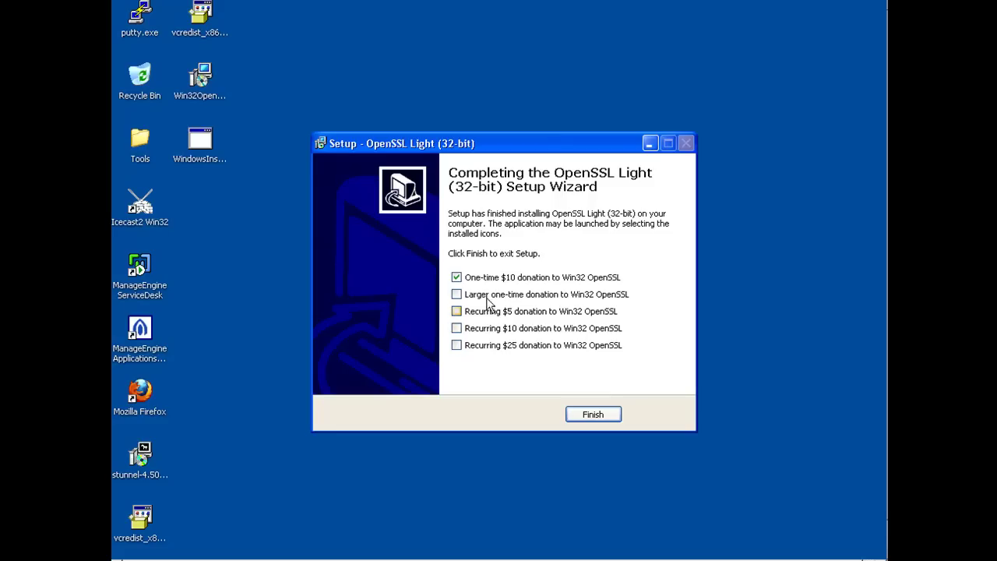
# Deselect the one-time $10 donation to Win32 OpenSSL and finish the setup wizard.
pyautogui.click(455, 279)
pyautogui.click(596, 418)
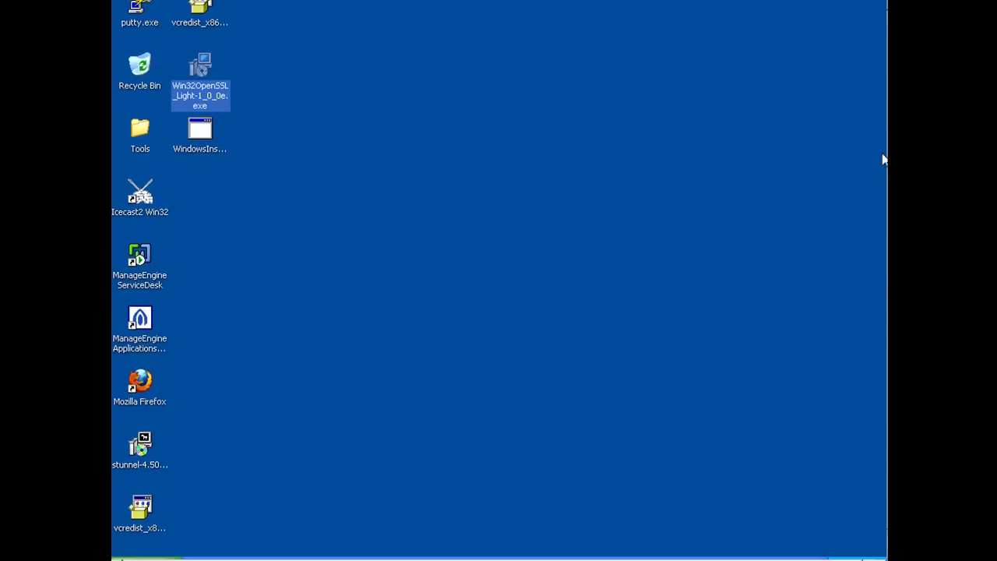
pyautogui.click(598, 348)
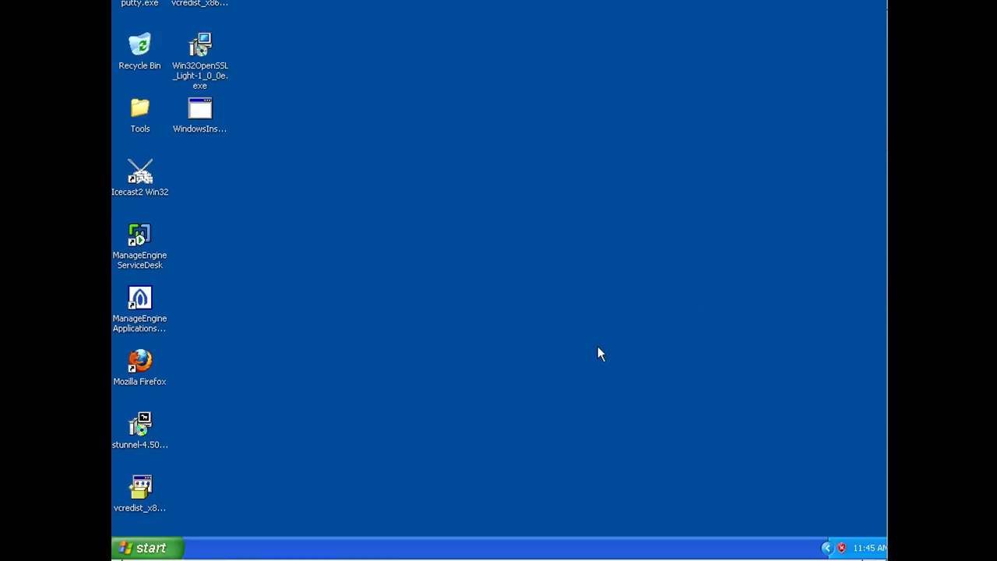
# Run the stunnel 4.50 installer, accept its license, keep the default components and install to C:\Program Files\stunnel.
pyautogui.doubleClick(141, 428)
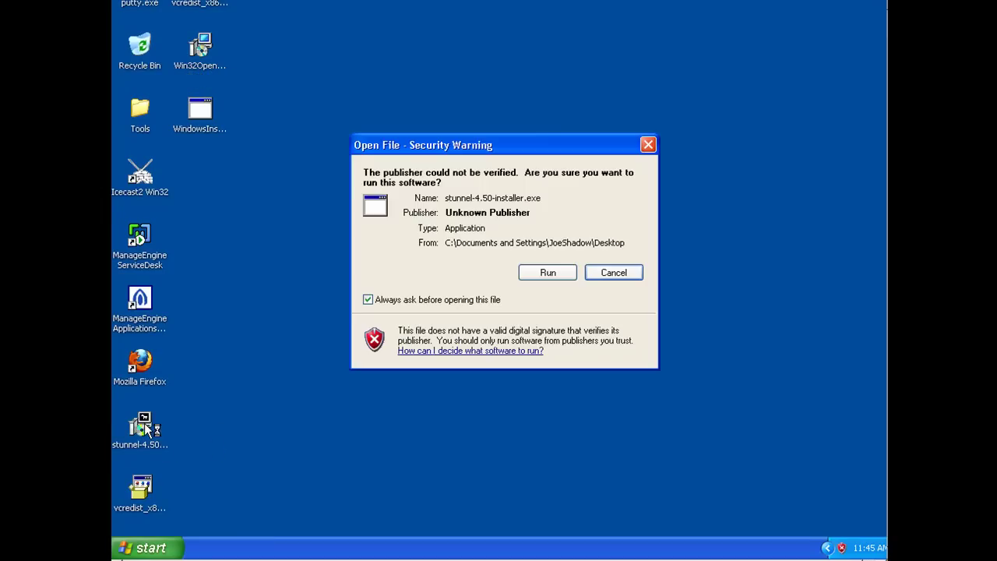
pyautogui.click(547, 273)
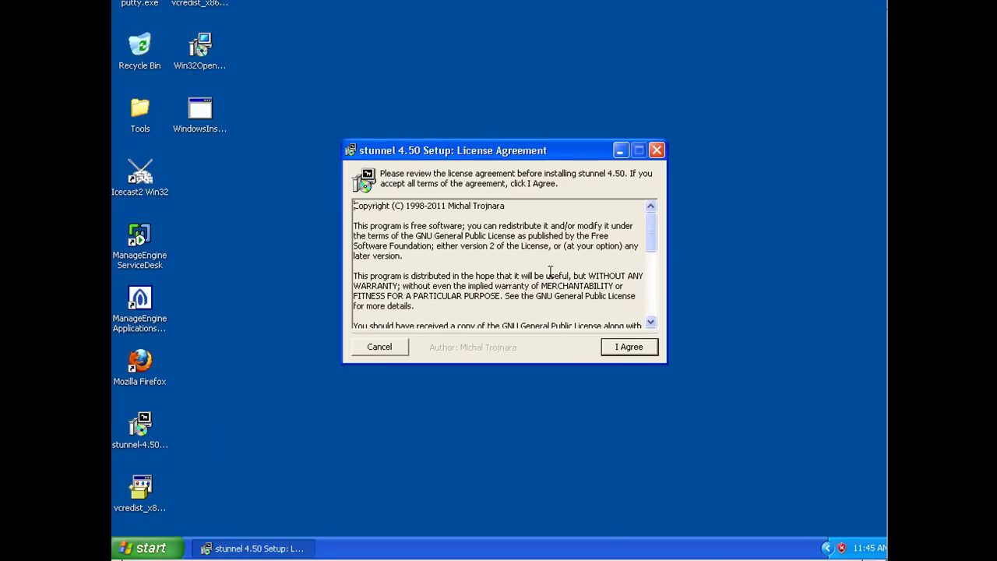
pyautogui.click(607, 350)
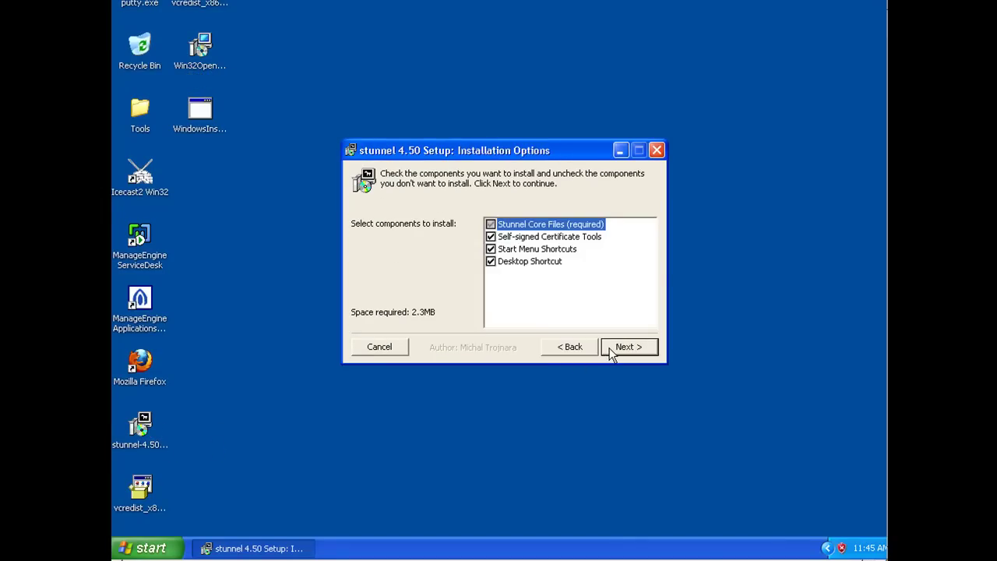
pyautogui.click(612, 350)
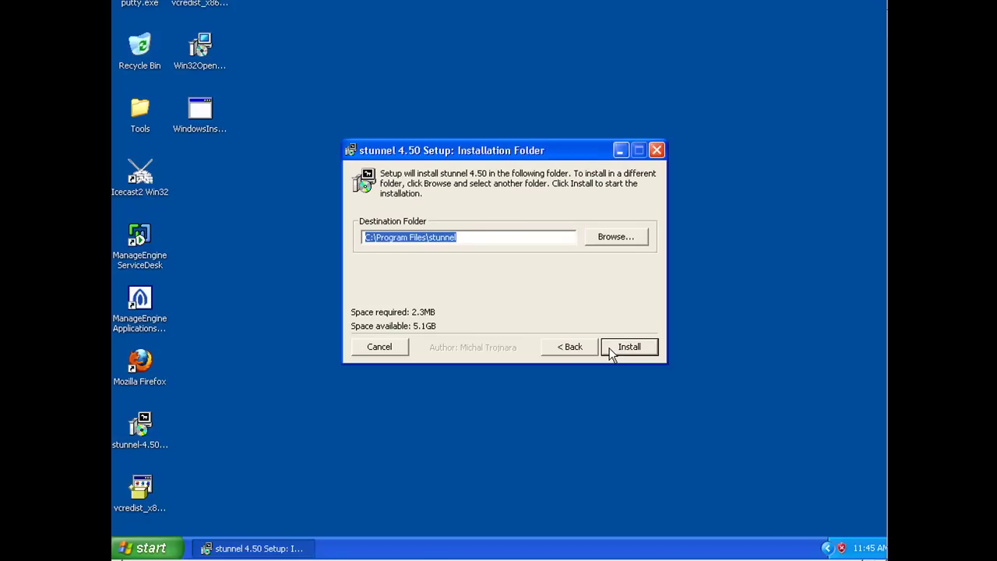
pyautogui.click(611, 351)
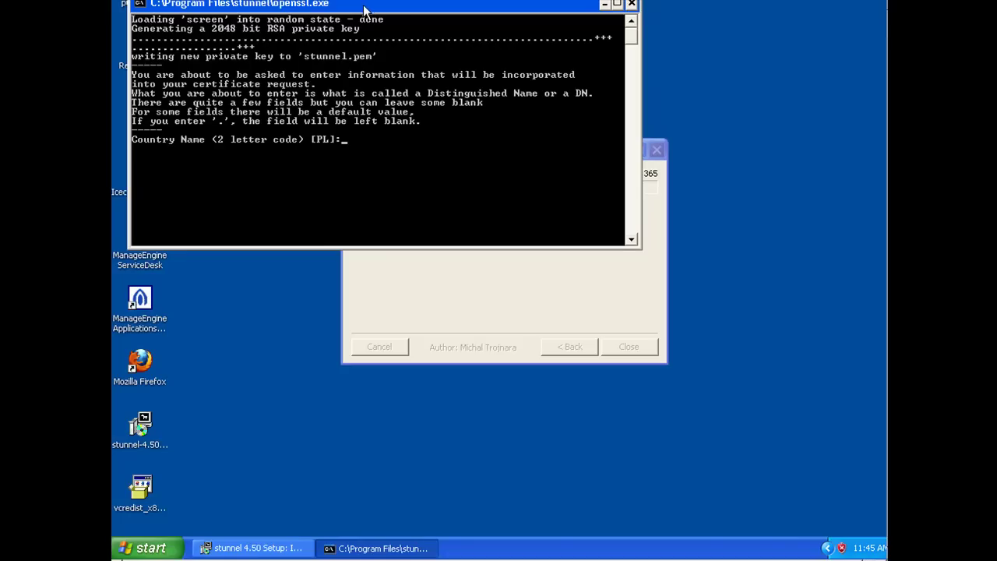
# Reposition and enlarge the openssl.exe console, then enter country US, state Wyoming and locality Sheridan for the stunnel certificate.
pyautogui.moveTo(363, 9); pyautogui.dragTo(446, 39)
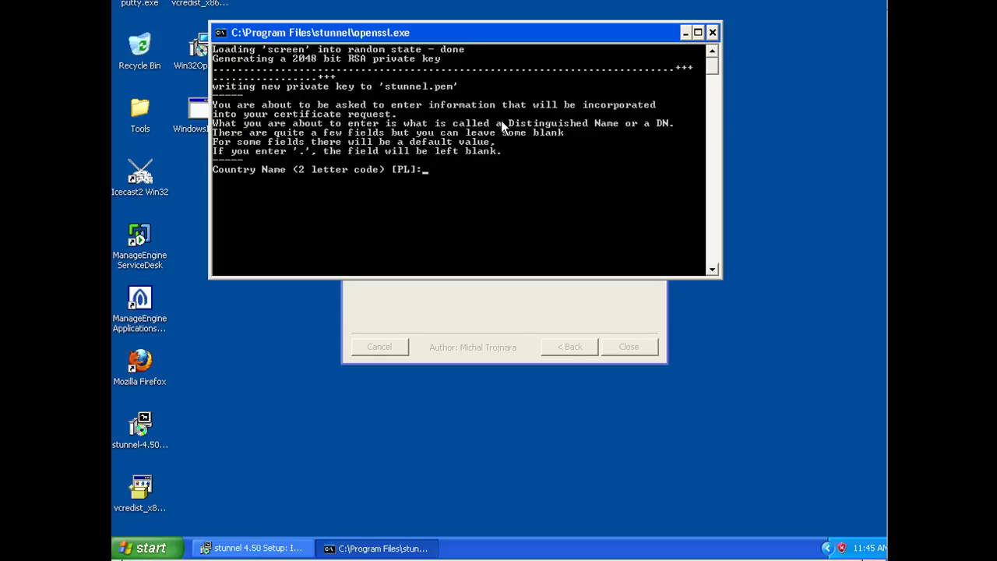
pyautogui.moveTo(722, 282); pyautogui.dragTo(723, 317)
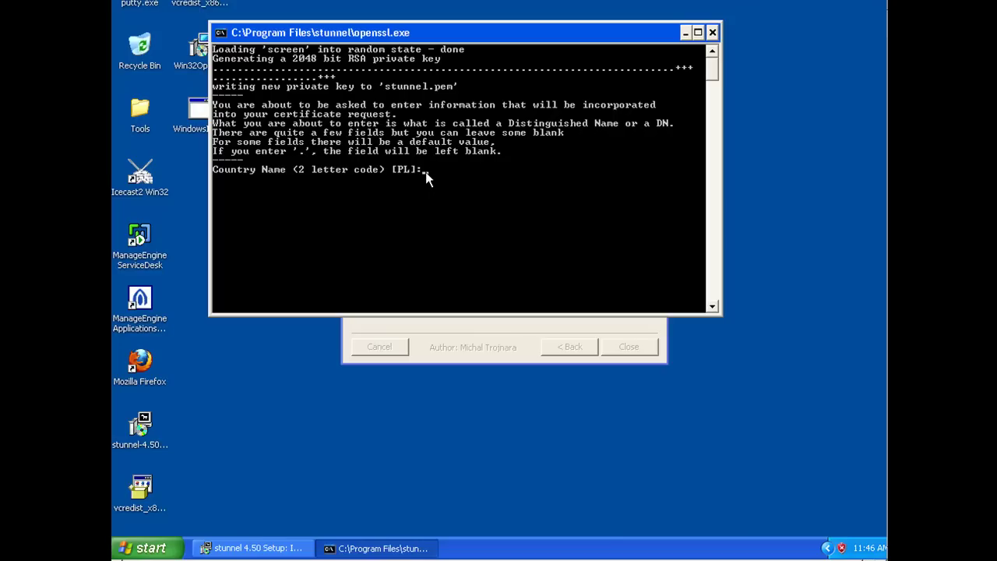
pyautogui.press('Return')
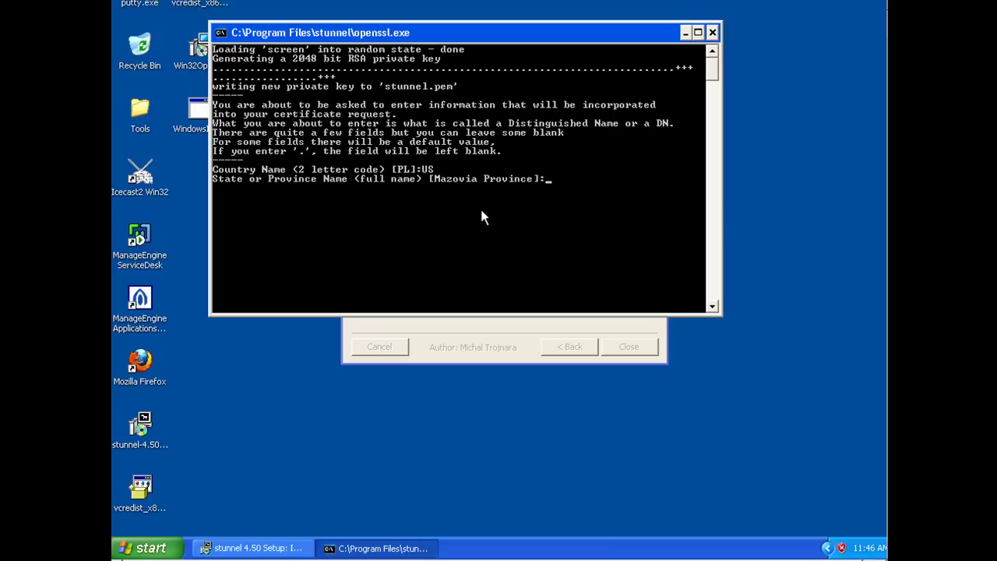
pyautogui.write('Wyom')
pyautogui.write('ing')
pyautogui.press('Return')
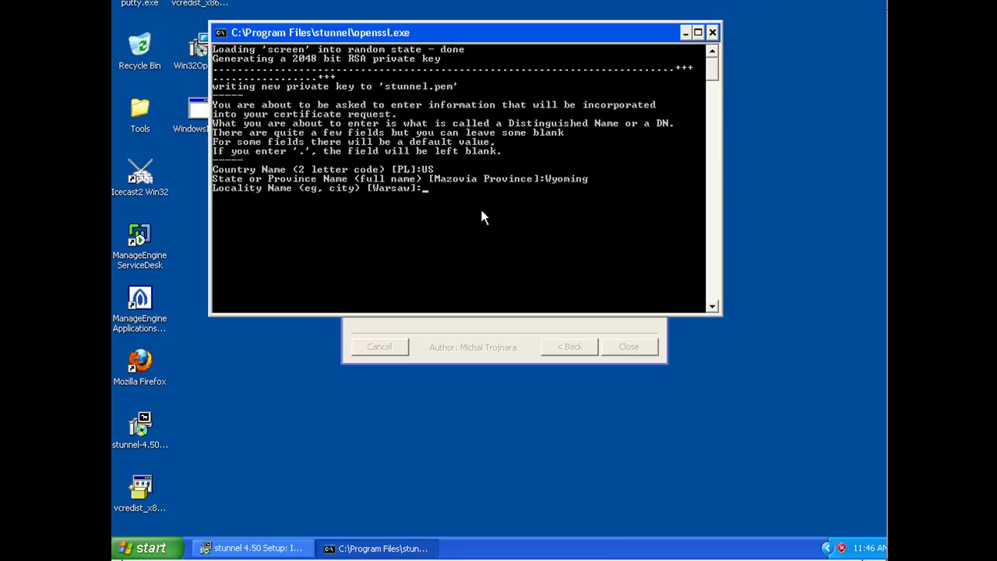
pyautogui.write('Sheridan')
pyautogui.press('Return')
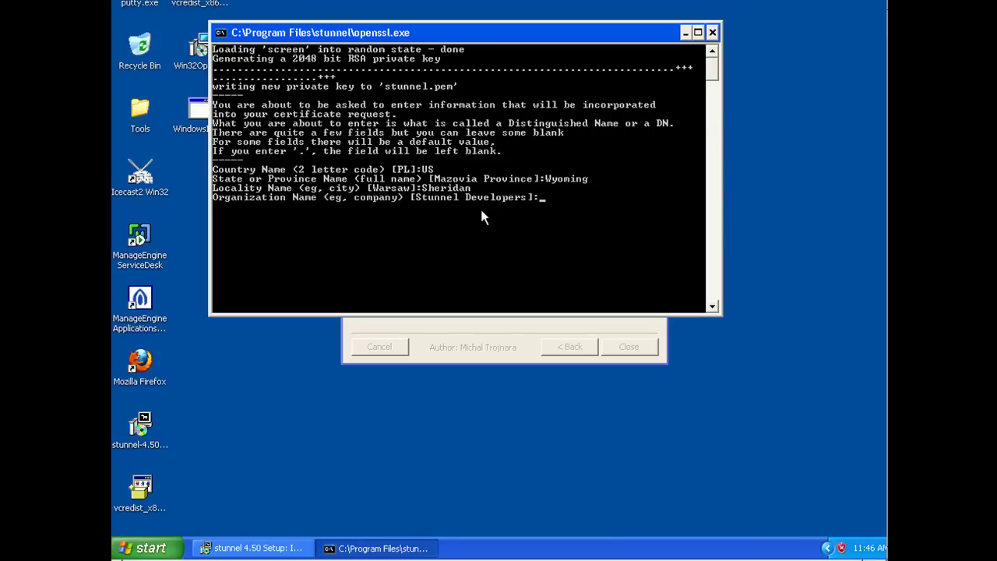
# Complete the certificate request with organization danslab, a blank organizational unit and common name danslab.
pyautogui.write('danslab')
pyautogui.press('Return')
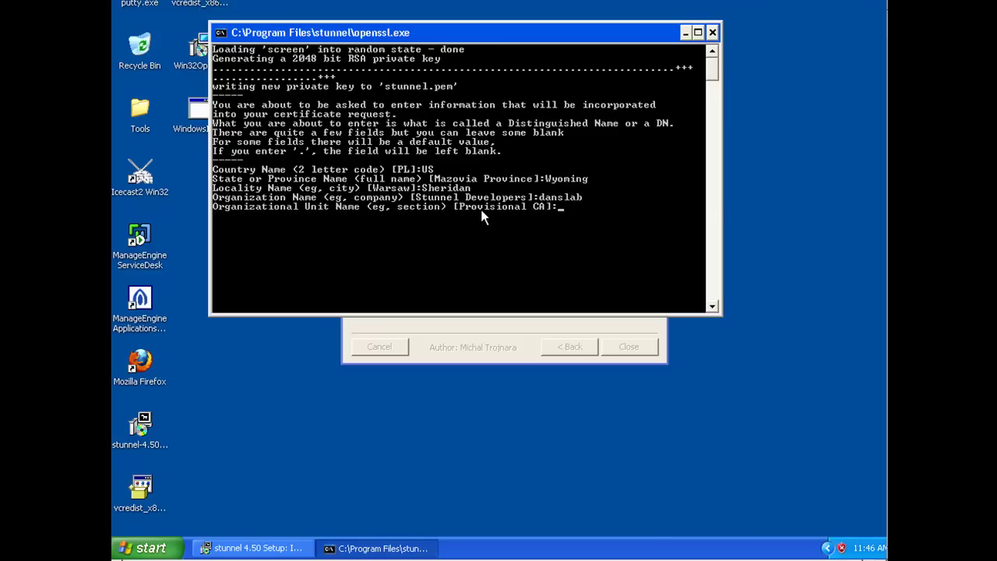
pyautogui.write('.')
pyautogui.press('Return')
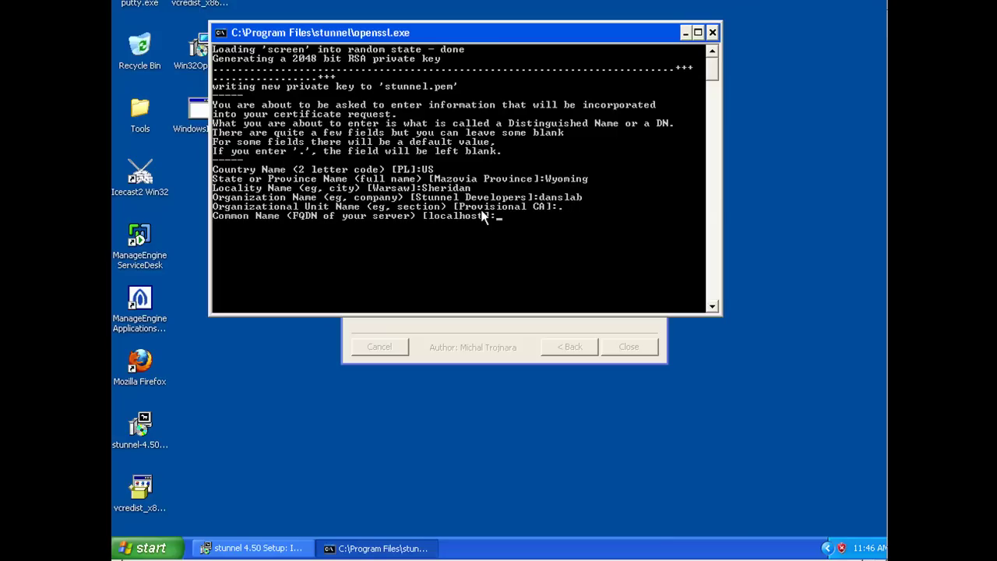
pyautogui.write('danslab')
pyautogui.press('Return')
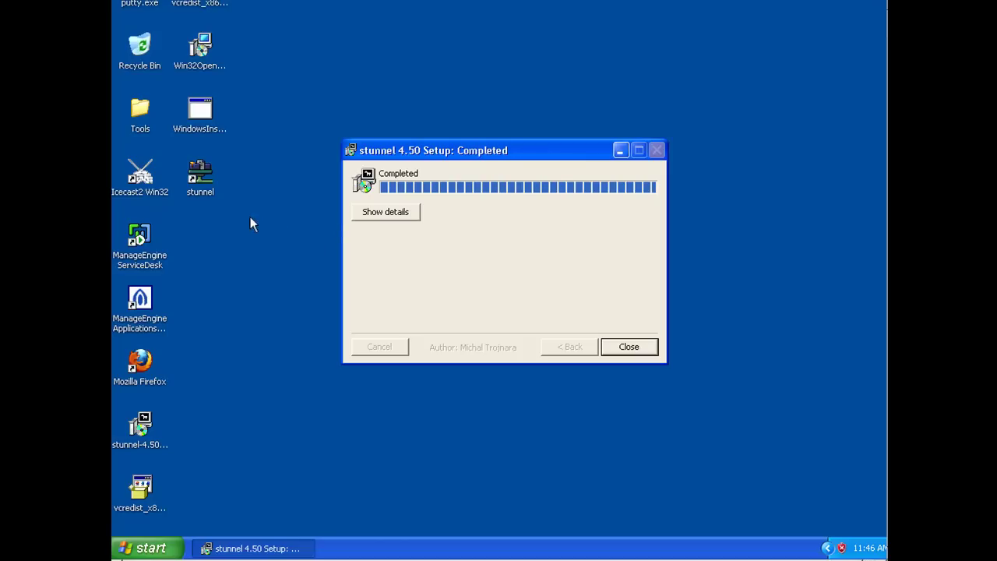
# Show the stunnel 4.50 installation details, then close the completed setup.
pyautogui.moveTo(512, 151); pyautogui.dragTo(516, 115)
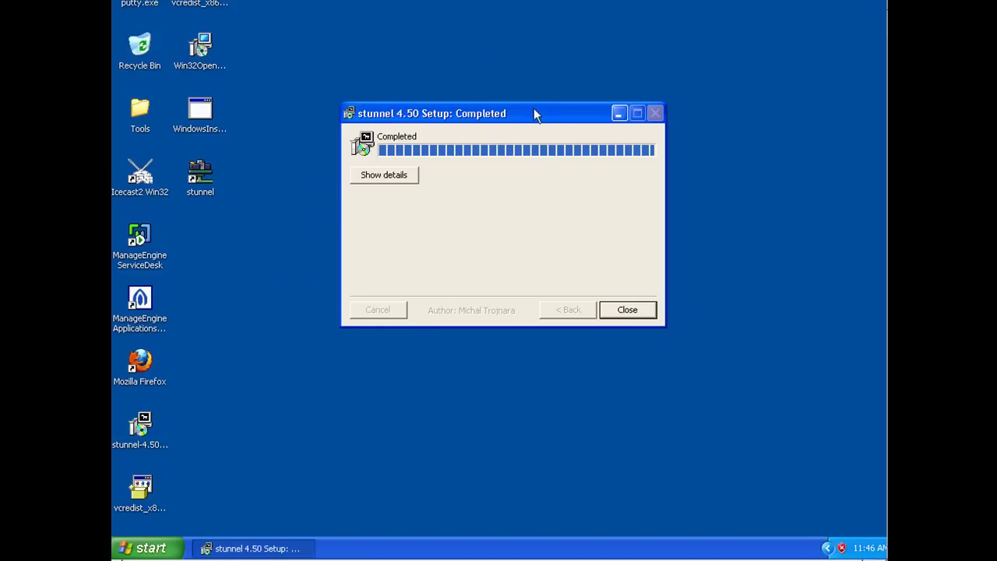
pyautogui.moveTo(534, 114); pyautogui.dragTo(529, 104)
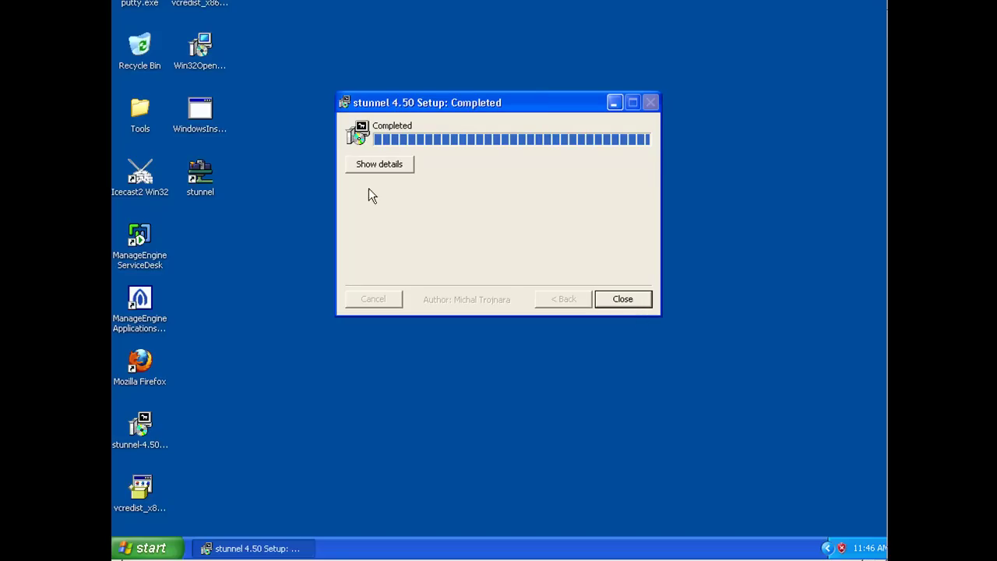
pyautogui.click(380, 170)
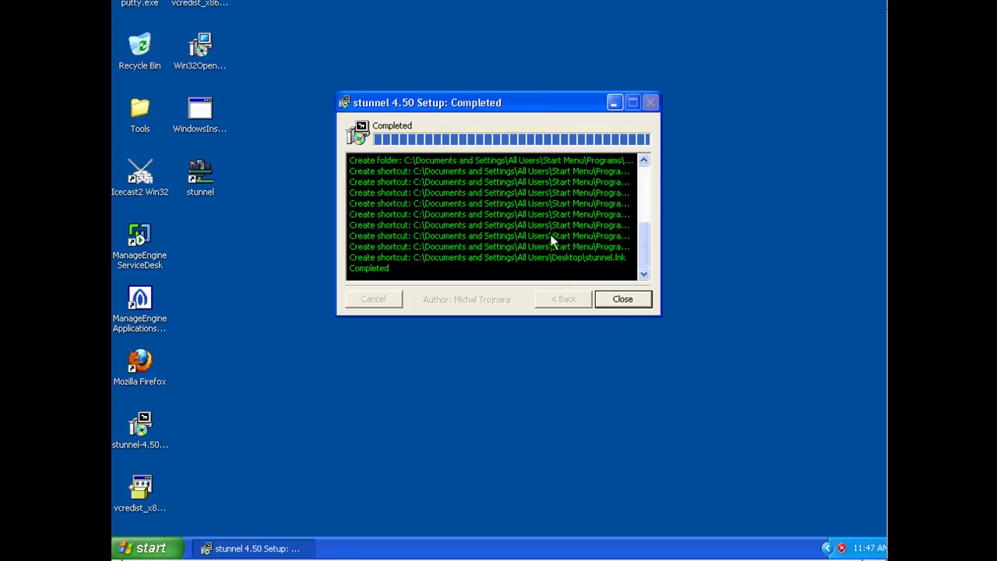
pyautogui.click(621, 300)
pyautogui.click(329, 287)
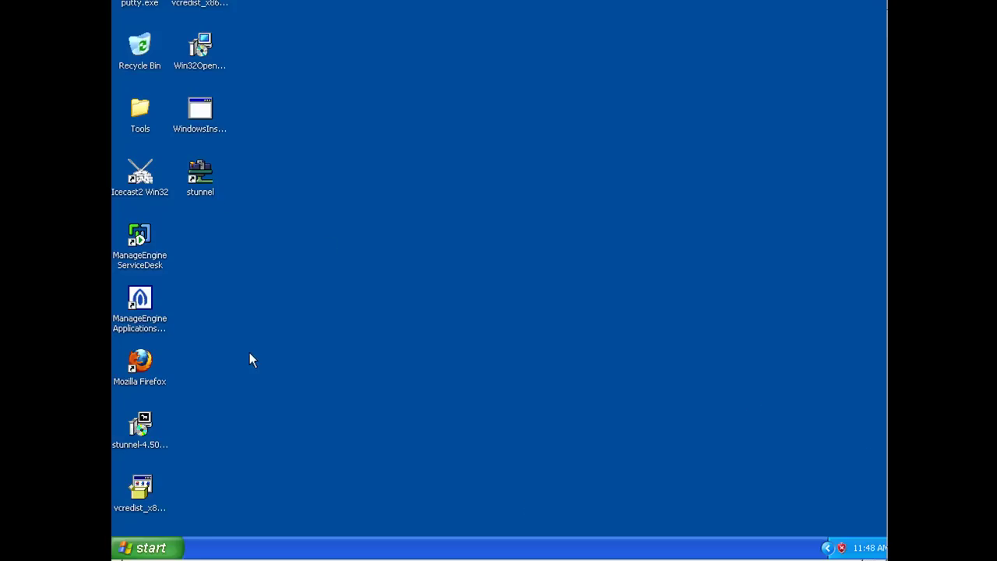
# Open stunnel.conf for editing from the stunnel program group, then reposition and enlarge the Notepad window.
pyautogui.click(152, 548)
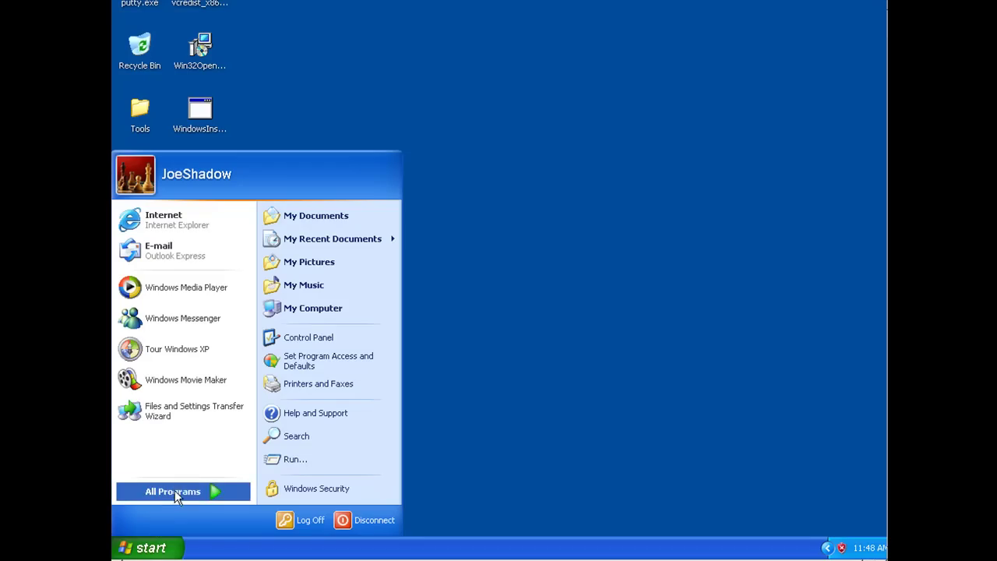
pyautogui.moveTo(175, 491)
pyautogui.moveTo(288, 496)
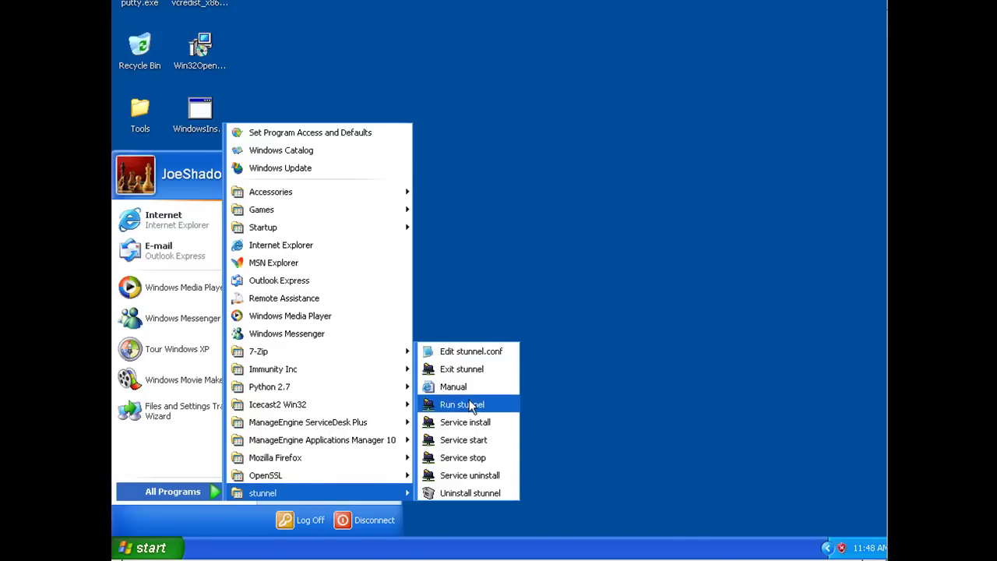
pyautogui.click(473, 351)
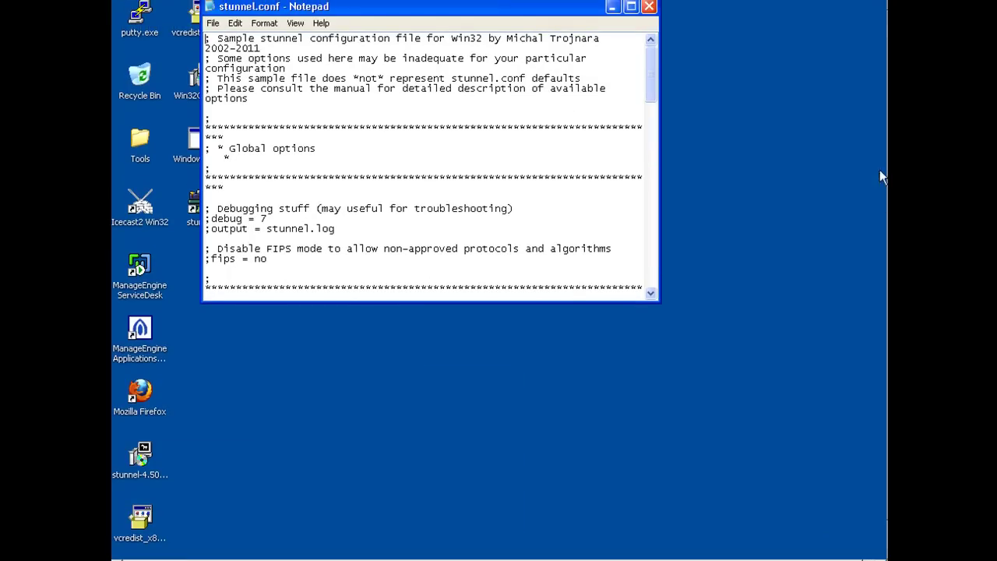
pyautogui.moveTo(575, 14); pyautogui.dragTo(776, 58)
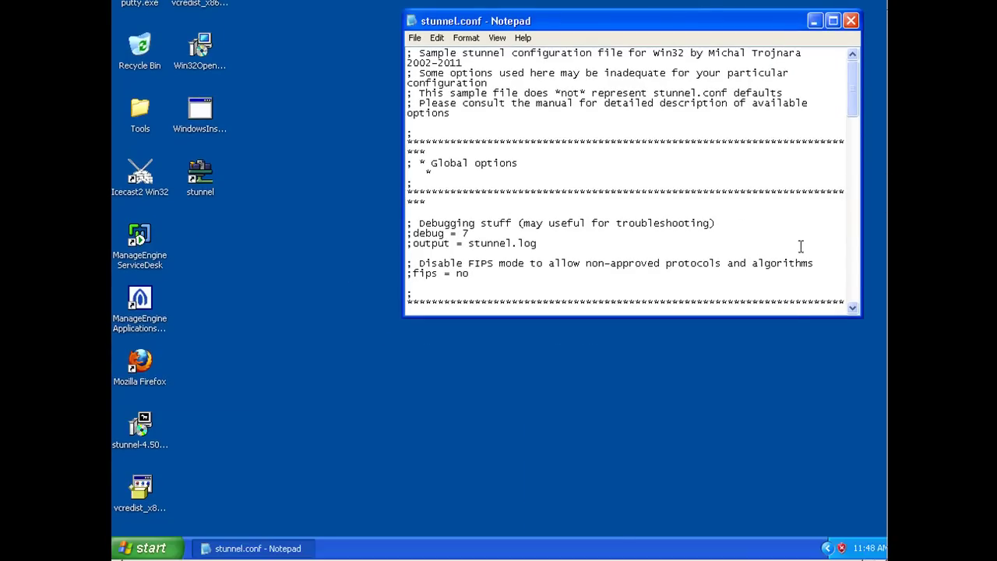
pyautogui.moveTo(788, 319); pyautogui.dragTo(789, 463)
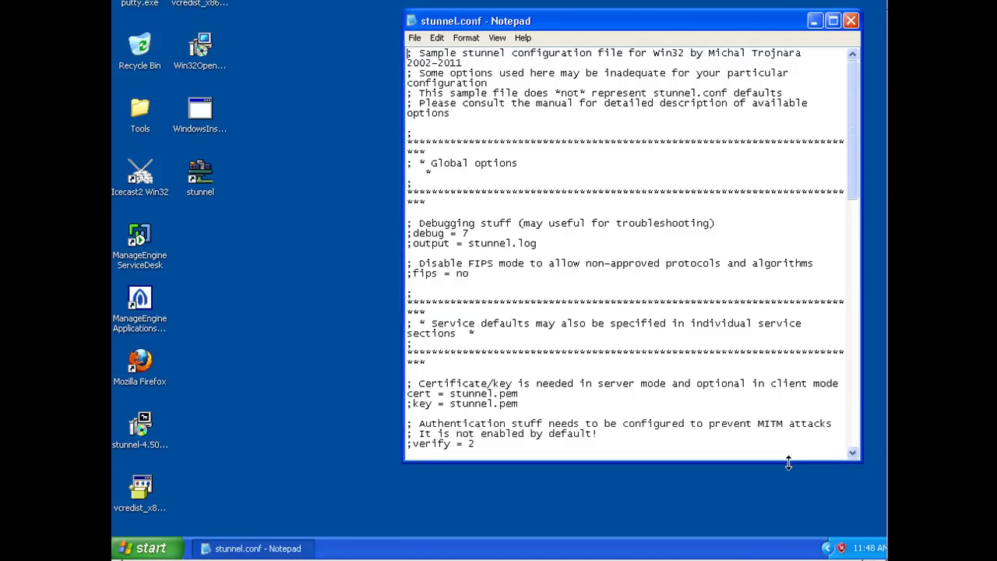
# Browse to C:\Program Files\stunnel in Windows Explorer, revealing the hidden Program Files contents, and check for the generated stunnel.pem certificate file.
pyautogui.click(150, 548)
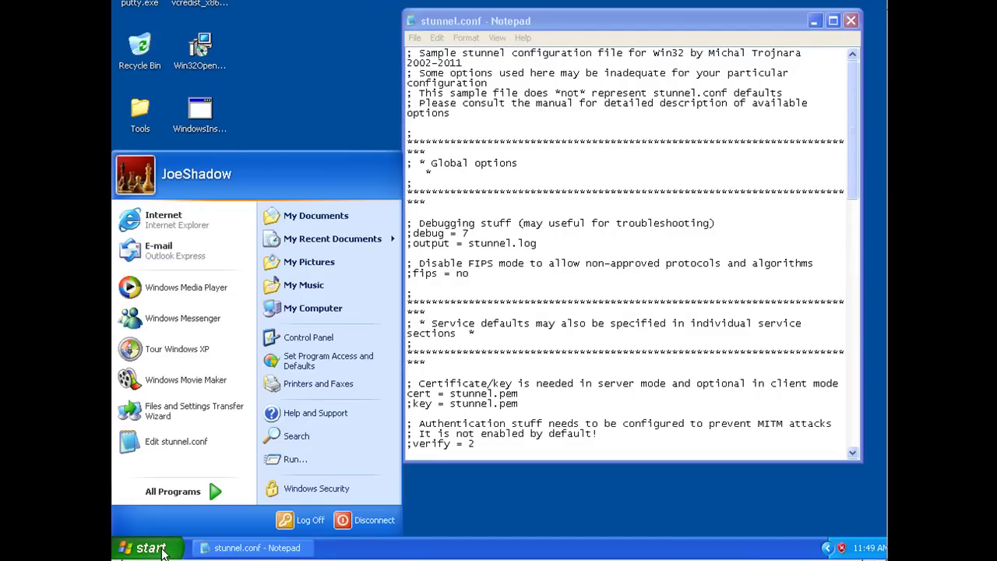
pyautogui.click(309, 312)
pyautogui.click(341, 222)
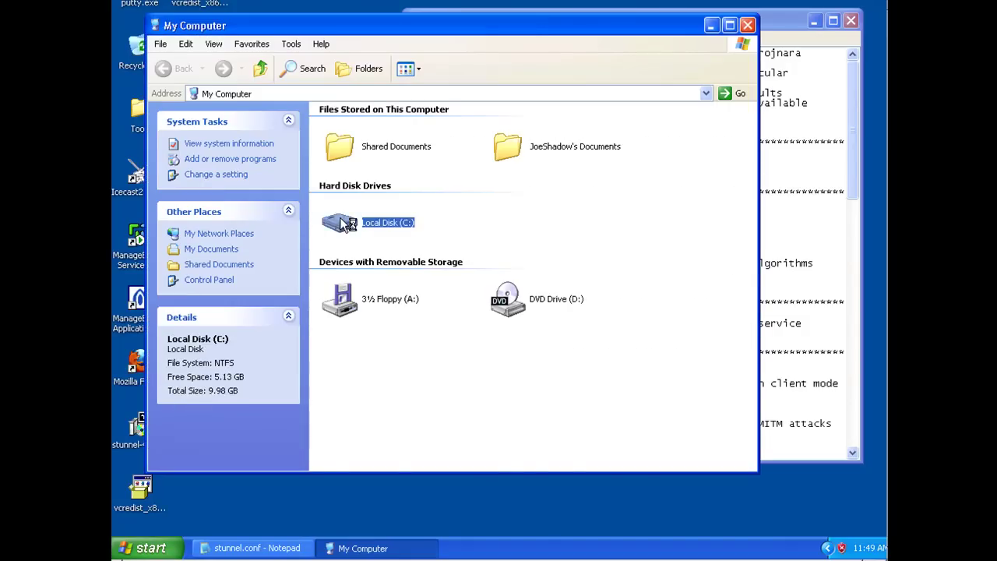
pyautogui.doubleClick(340, 222)
pyautogui.doubleClick(372, 214)
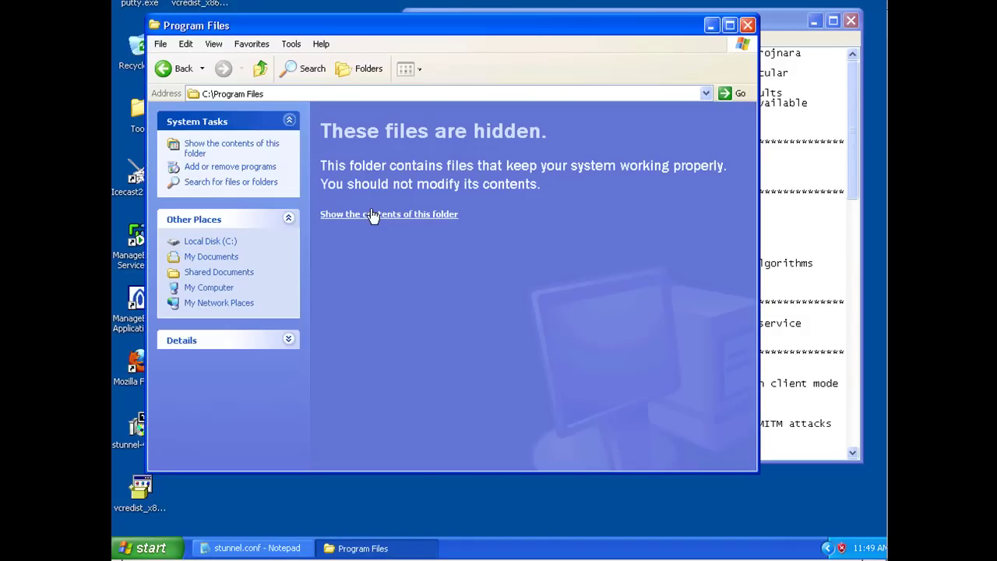
pyautogui.click(371, 214)
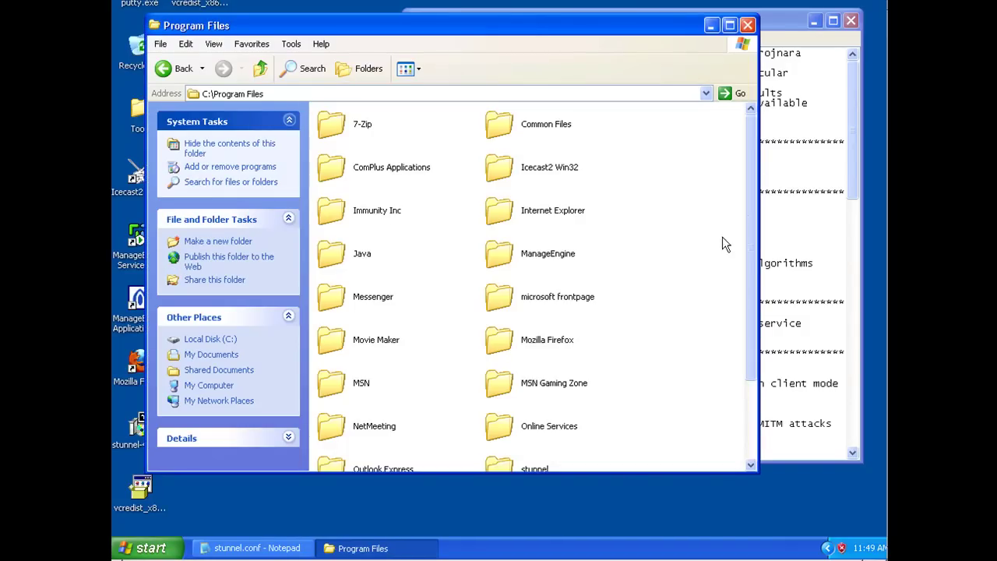
pyautogui.moveTo(752, 226); pyautogui.dragTo(753, 301)
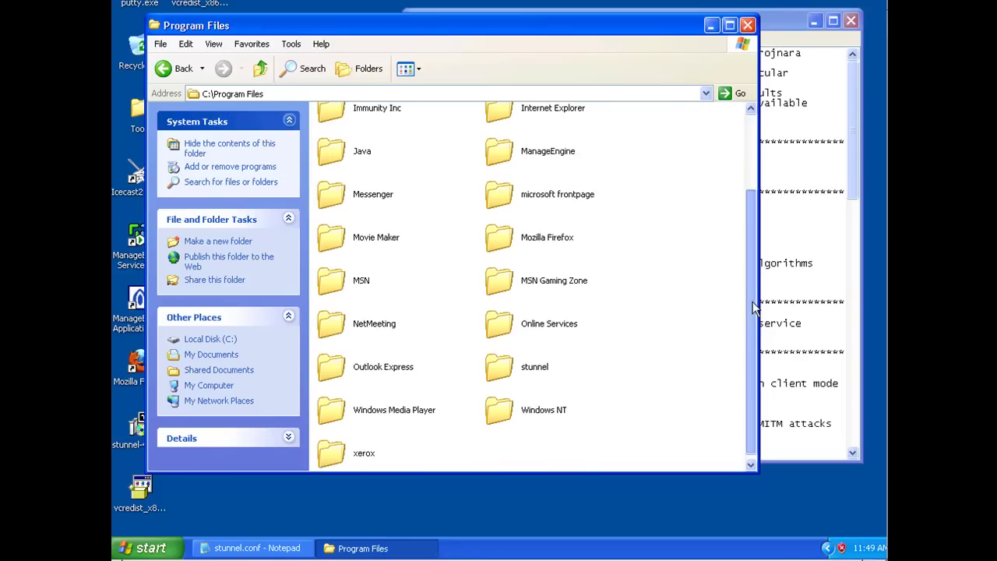
pyautogui.doubleClick(502, 362)
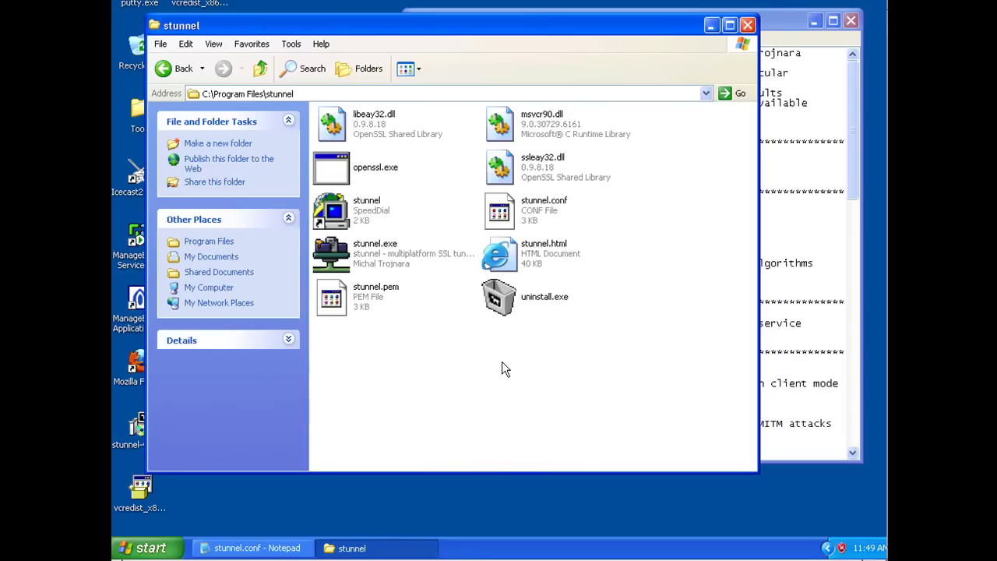
pyautogui.click(359, 302)
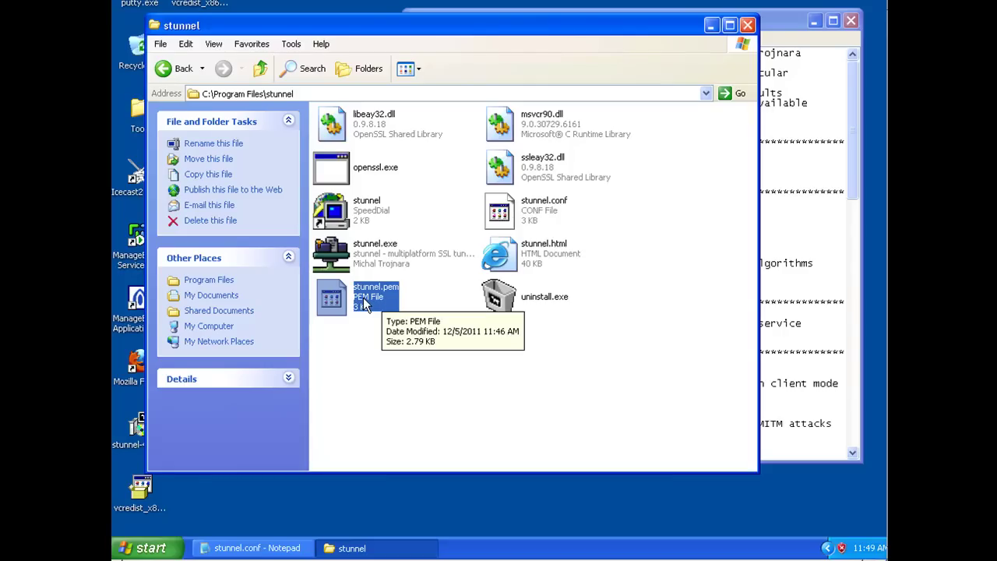
pyautogui.click(385, 275)
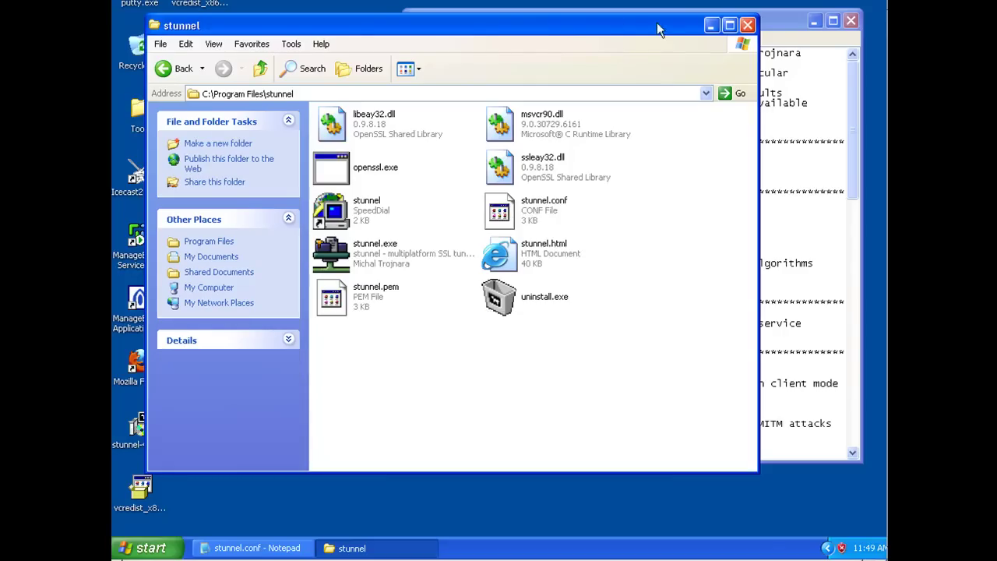
# Return to stunnel.conf and examine the example SSL server mode and client mode services, including the client = yes option.
pyautogui.click(711, 27)
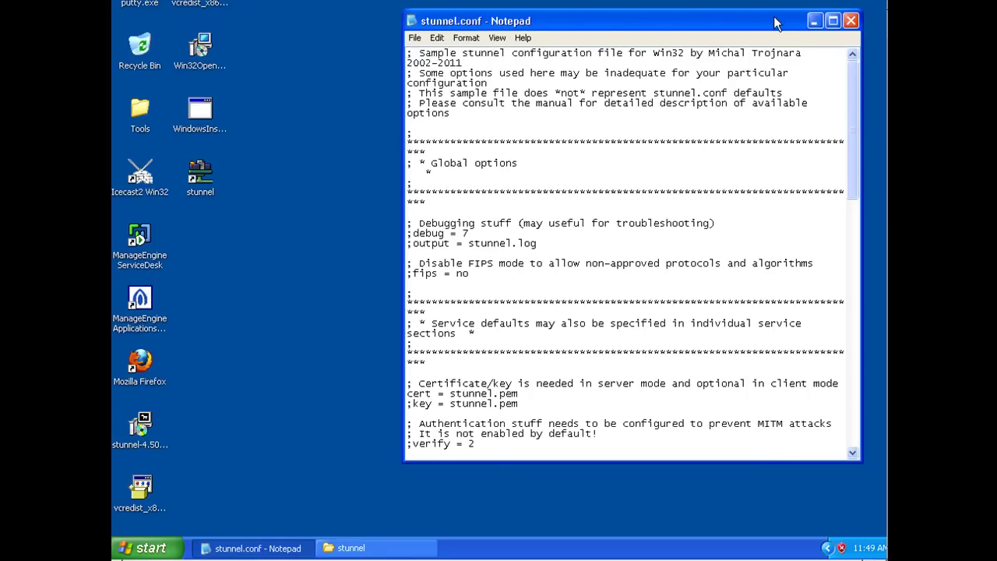
pyautogui.moveTo(769, 24); pyautogui.dragTo(675, 27)
pyautogui.moveTo(745, 196); pyautogui.dragTo(745, 417)
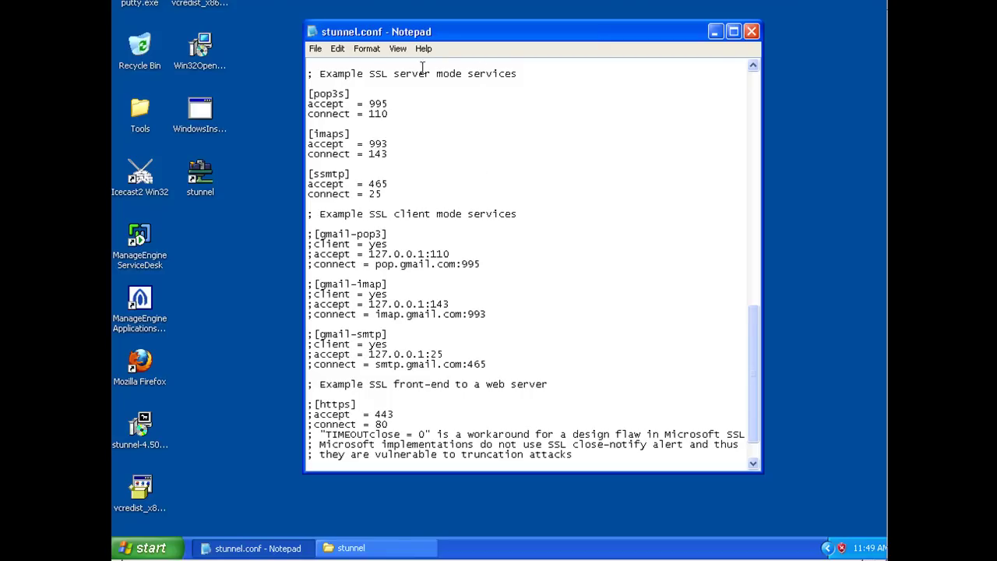
pyautogui.moveTo(388, 74); pyautogui.dragTo(467, 74)
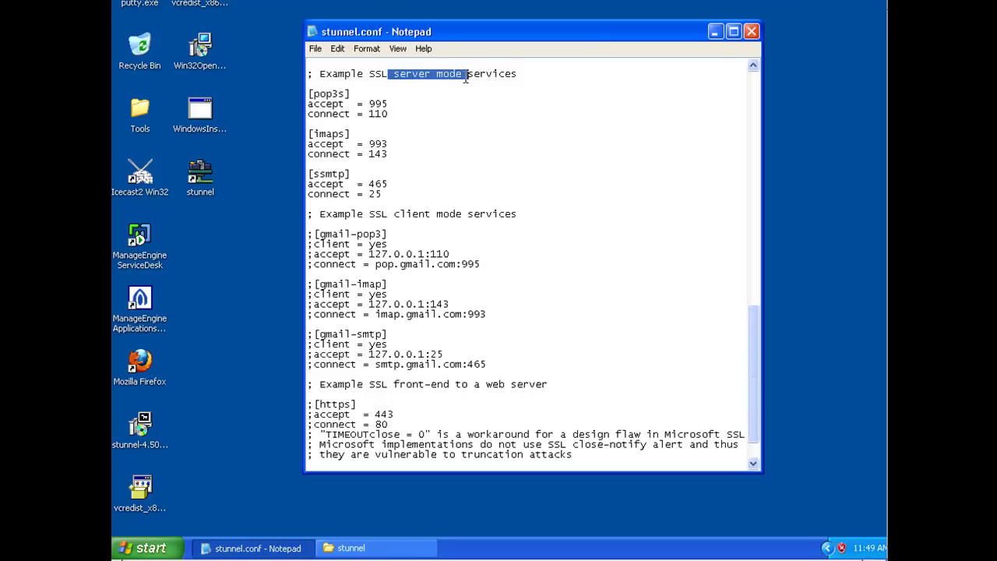
pyautogui.moveTo(397, 216); pyautogui.dragTo(463, 216)
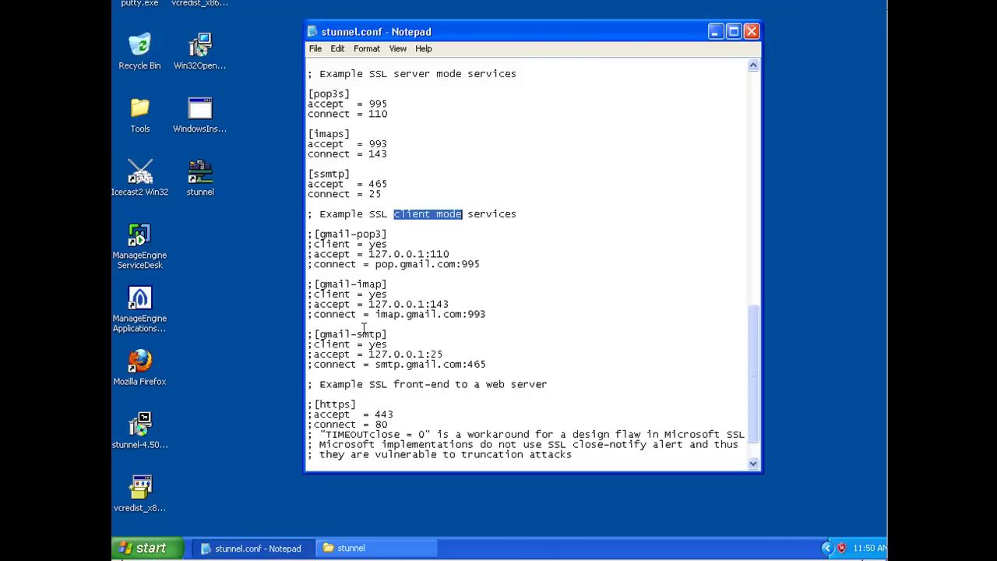
pyautogui.moveTo(314, 245); pyautogui.dragTo(387, 246)
pyautogui.click(403, 294)
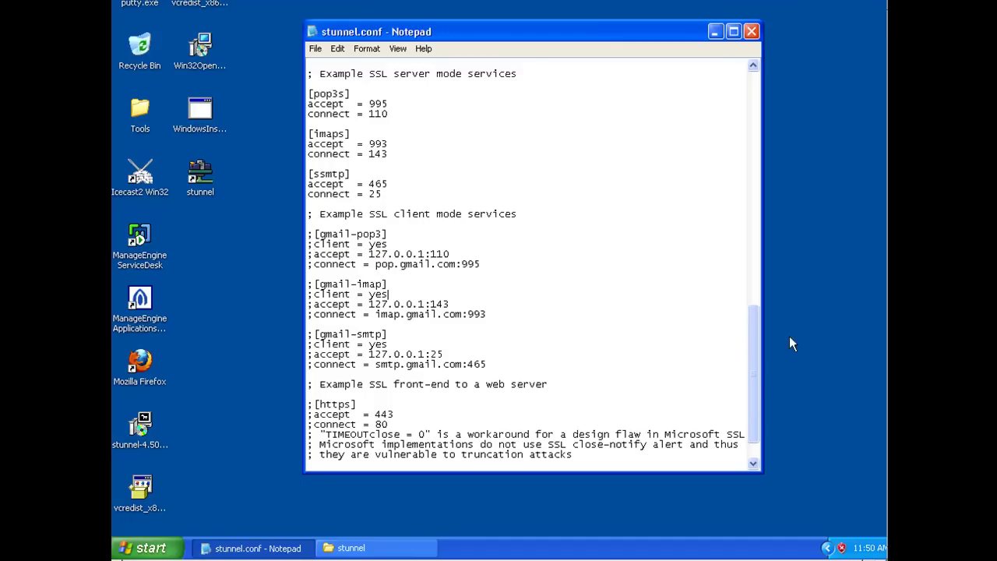
# Duplicate the [ssmtp] service block above [pop3s] in the SSL server mode section of stunnel.conf.
pyautogui.scroll(2, 754, 358)
pyautogui.moveTo(751, 349); pyautogui.dragTo(752, 334)
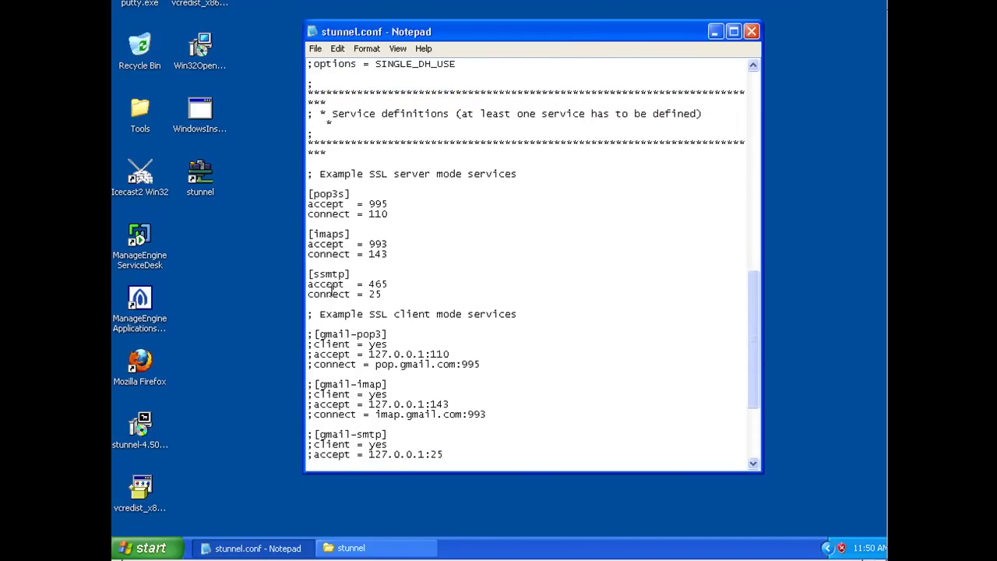
pyautogui.moveTo(308, 274); pyautogui.dragTo(397, 296)
pyautogui.hotkey('ctrl', 'c')
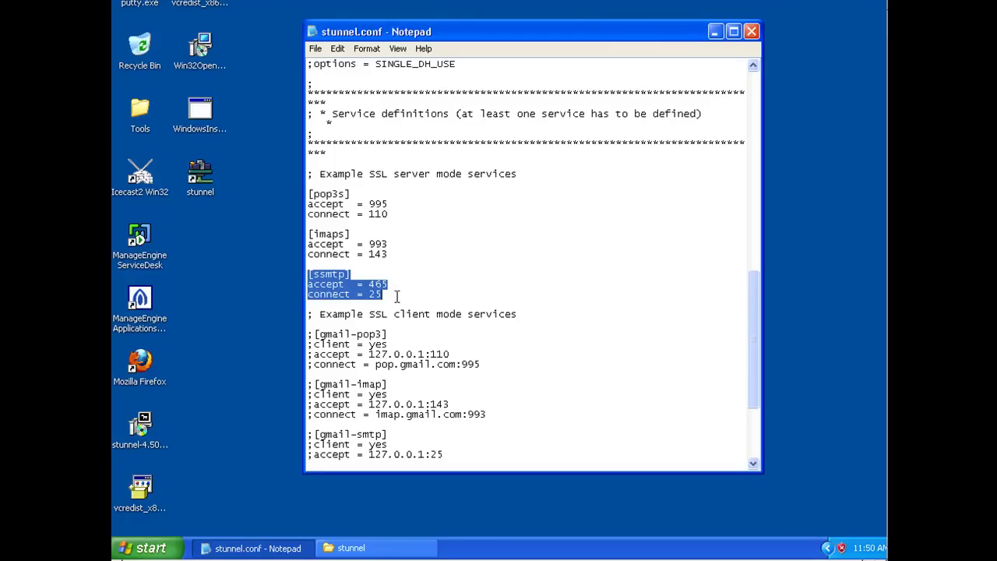
pyautogui.click(312, 195)
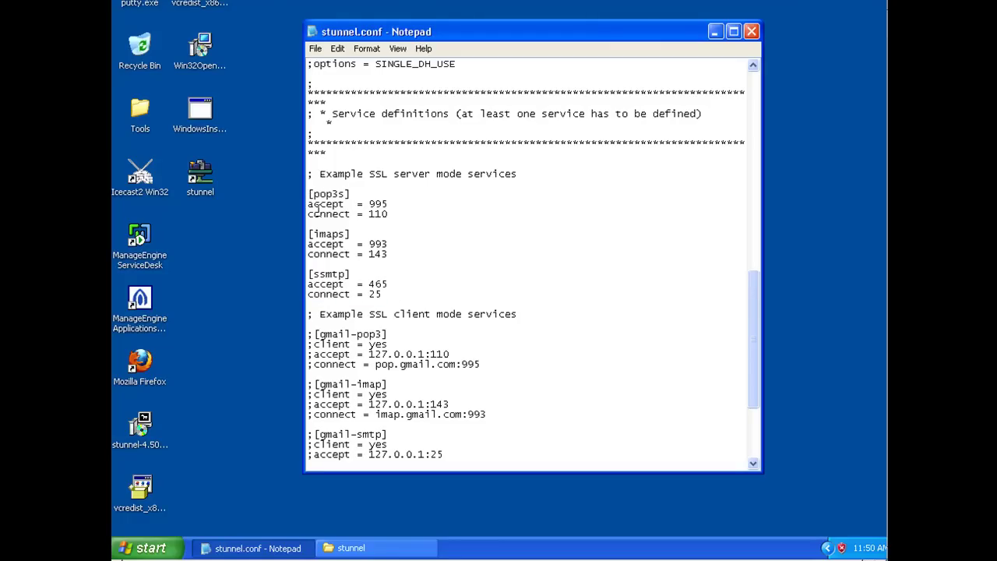
pyautogui.scroll(13, 317, 207)
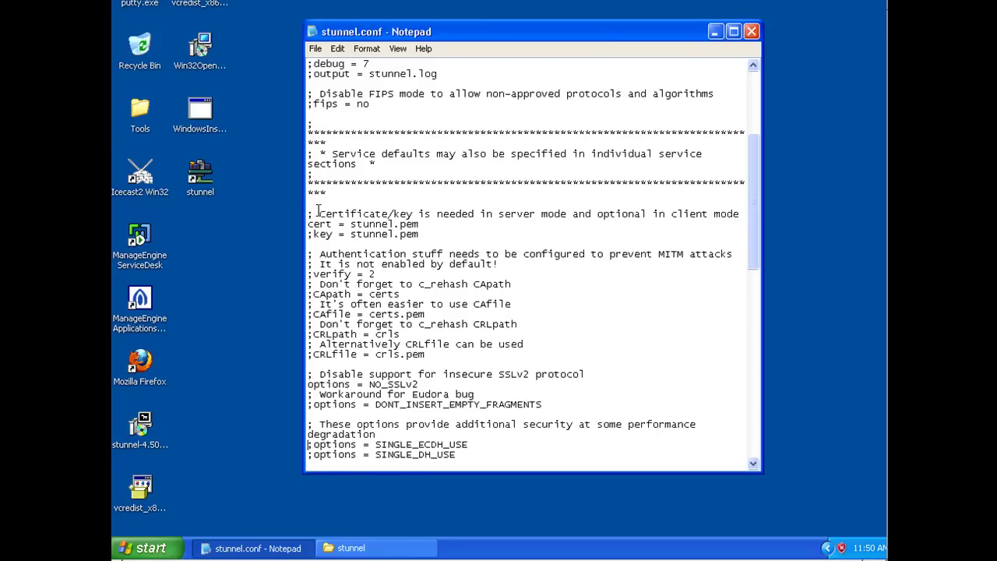
pyautogui.press('Down')
pyautogui.press('Down')
pyautogui.press('Down')
pyautogui.press('Down')
pyautogui.press('Down')
pyautogui.press('Down')
pyautogui.press('Down')
pyautogui.press('Down')
pyautogui.press('Down')
pyautogui.press('Down')
pyautogui.press('Down')
pyautogui.press('Down')
pyautogui.press('Down')
pyautogui.press('Down')
pyautogui.press('Down')
pyautogui.press('Down')
pyautogui.press('Down')
pyautogui.press('Down')
pyautogui.press('Down')
pyautogui.press('Down')
pyautogui.press('Up')
pyautogui.press('Up')
pyautogui.press('Up')
pyautogui.press('Up')
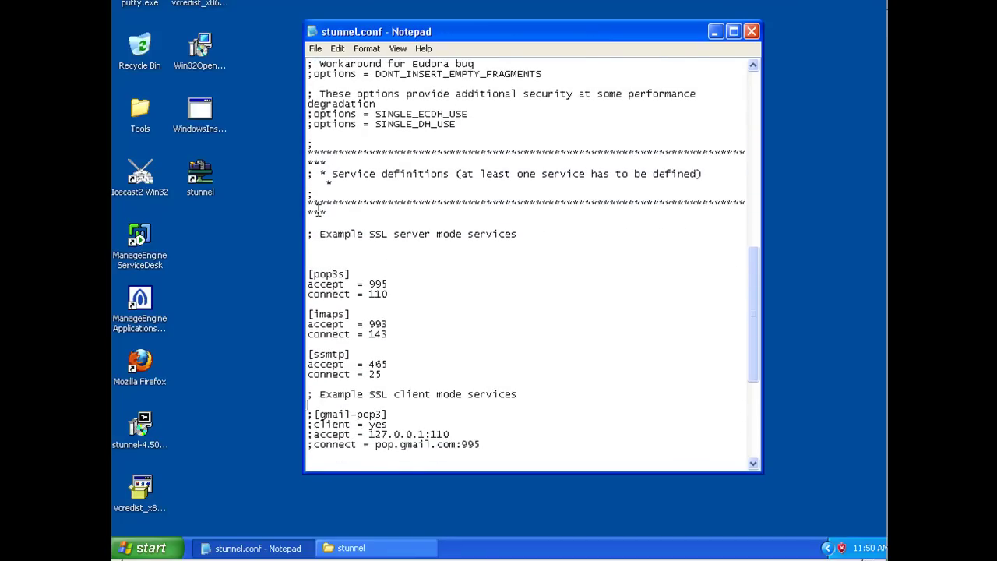
pyautogui.press('Up')
pyautogui.press('Up')
pyautogui.press('Down')
pyautogui.hotkey('ctrl', 'v')
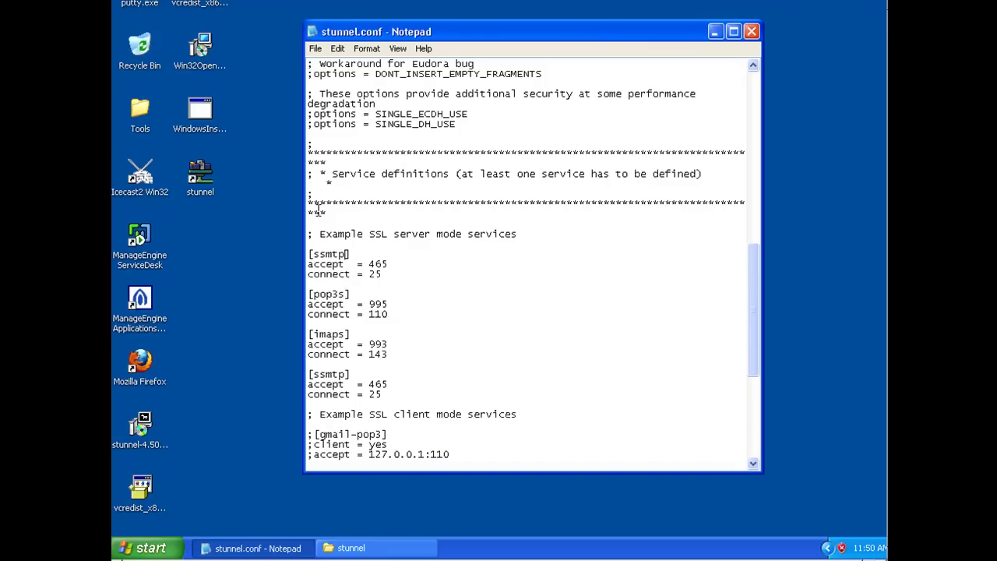
# Rename the copied service block to ncat and set its accept port to 4488 and its connect port to 4489.
pyautogui.press('BackSpace')
pyautogui.press('BackSpace')
pyautogui.press('BackSpace')
pyautogui.press('BackSpace')
pyautogui.press('BackSpace')
pyautogui.write('ncat')
pyautogui.press('Right')
pyautogui.press('Right')
pyautogui.press('Right')
pyautogui.press('BackSpace')
pyautogui.press('BackSpace')
pyautogui.write('4')
pyautogui.press('BackSpace')
pyautogui.press('BackSpace')
pyautogui.write('4489')
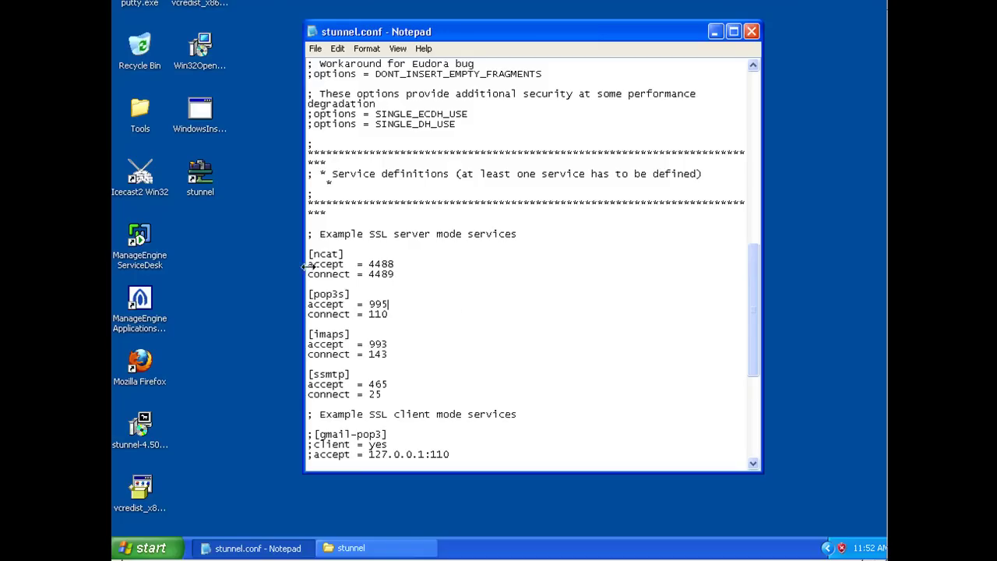
# Check the ncat block's accept and connect lines, then save stunnel.conf.
pyautogui.moveTo(309, 265); pyautogui.dragTo(407, 263)
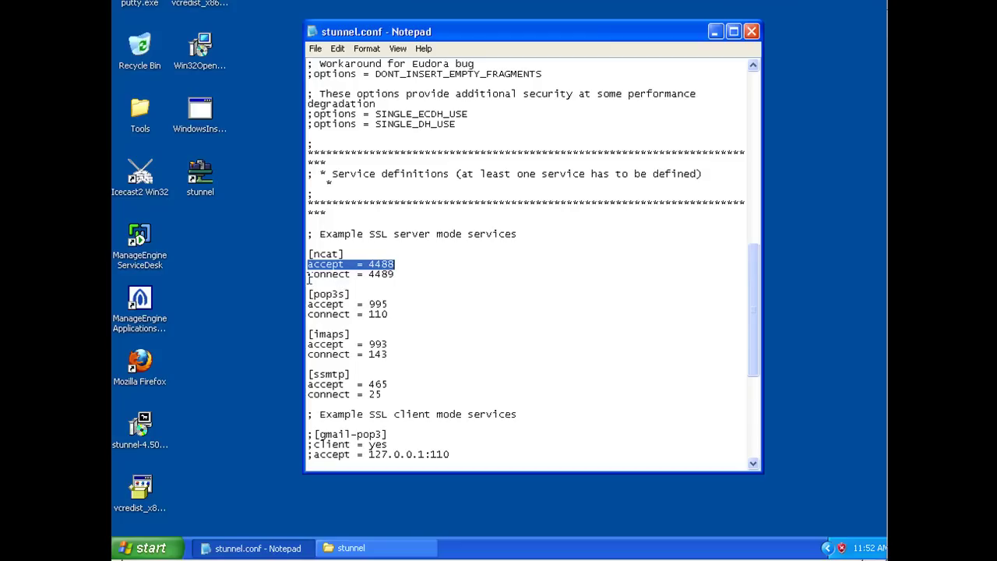
pyautogui.moveTo(308, 277); pyautogui.dragTo(409, 278)
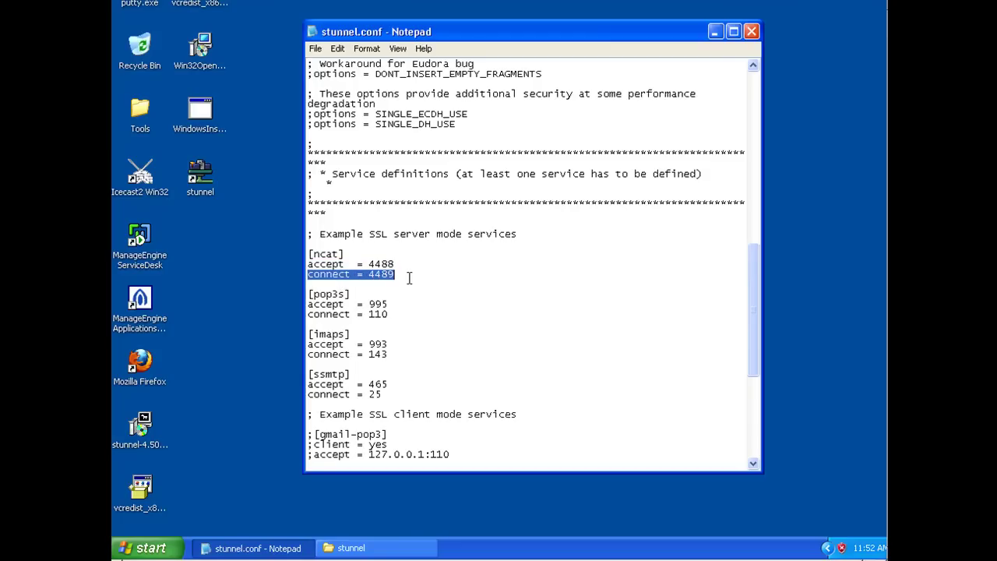
pyautogui.click(408, 278)
pyautogui.click(310, 48)
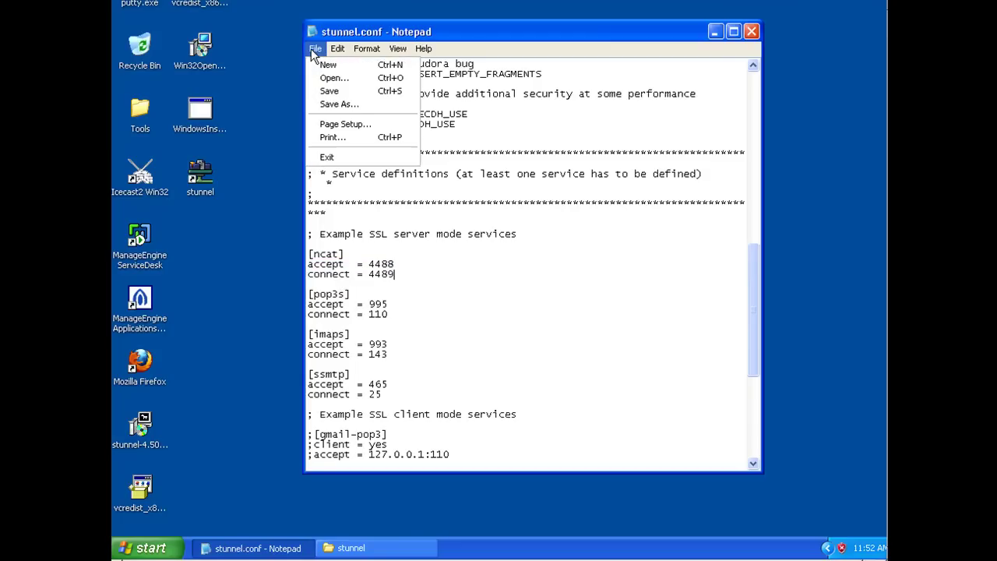
pyautogui.click(333, 91)
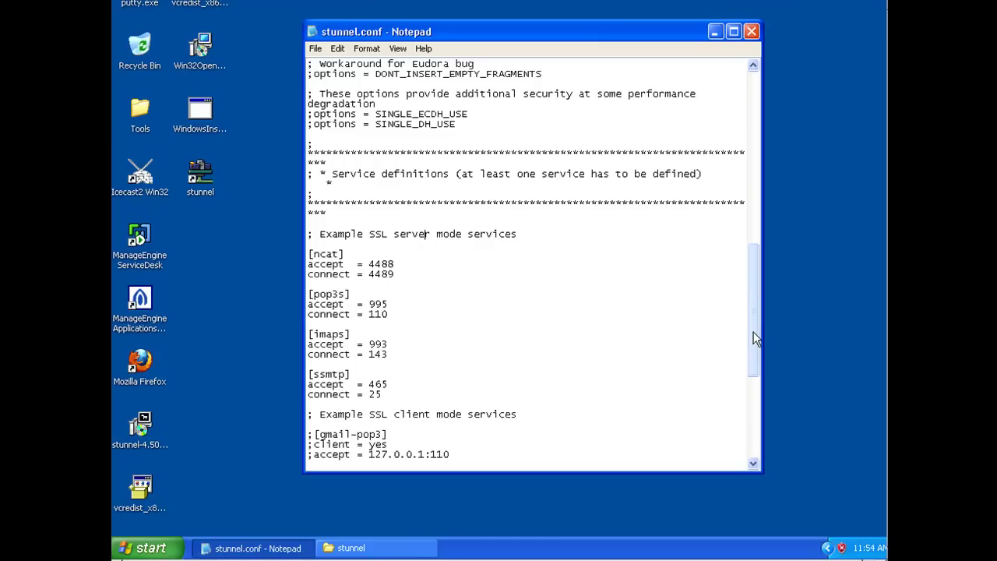
# Review the service definitions and the certificate, key and security options in stunnel.conf, widening the Notepad window.
pyautogui.moveTo(753, 334); pyautogui.dragTo(752, 383)
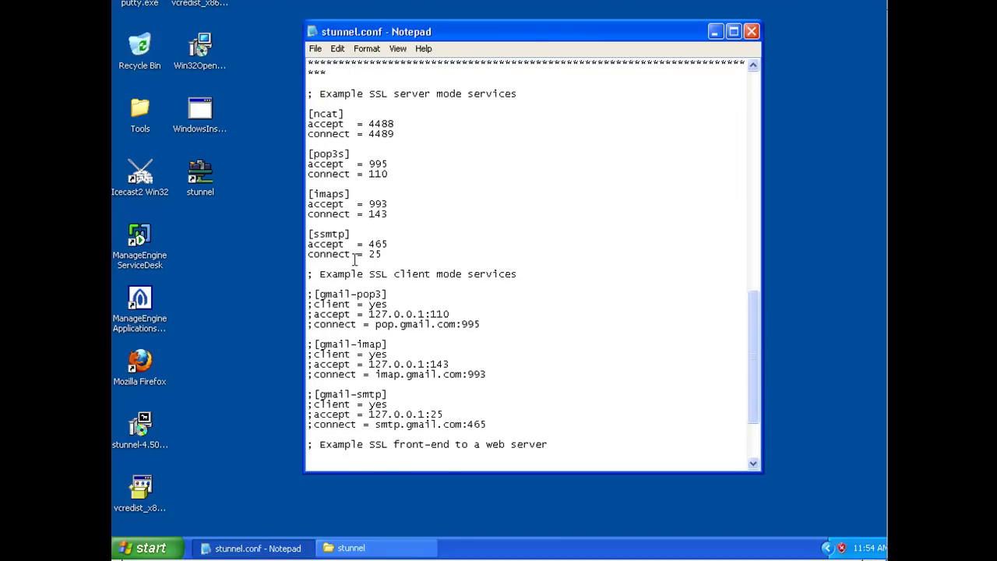
pyautogui.moveTo(753, 363); pyautogui.dragTo(750, 208)
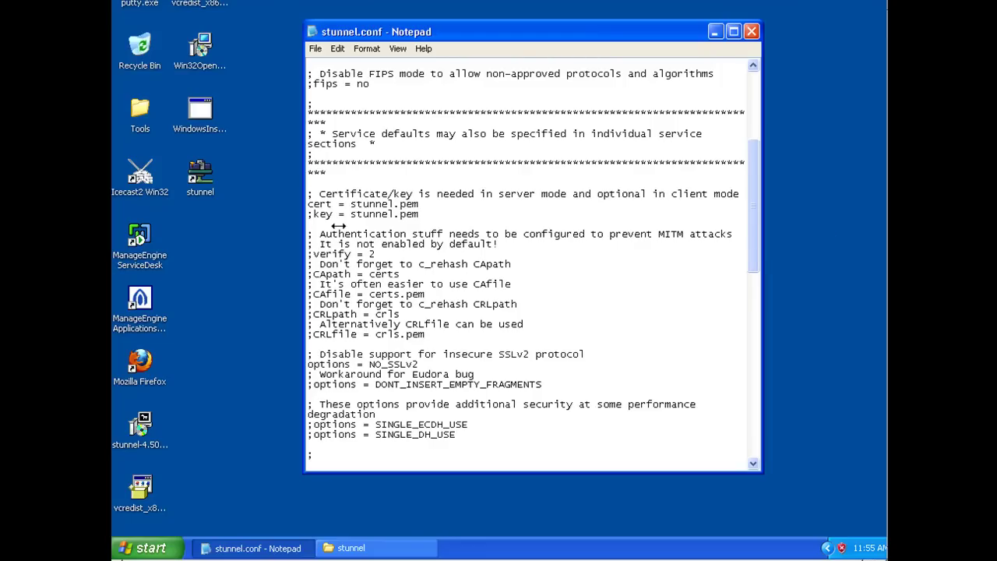
pyautogui.moveTo(760, 234); pyautogui.dragTo(823, 234)
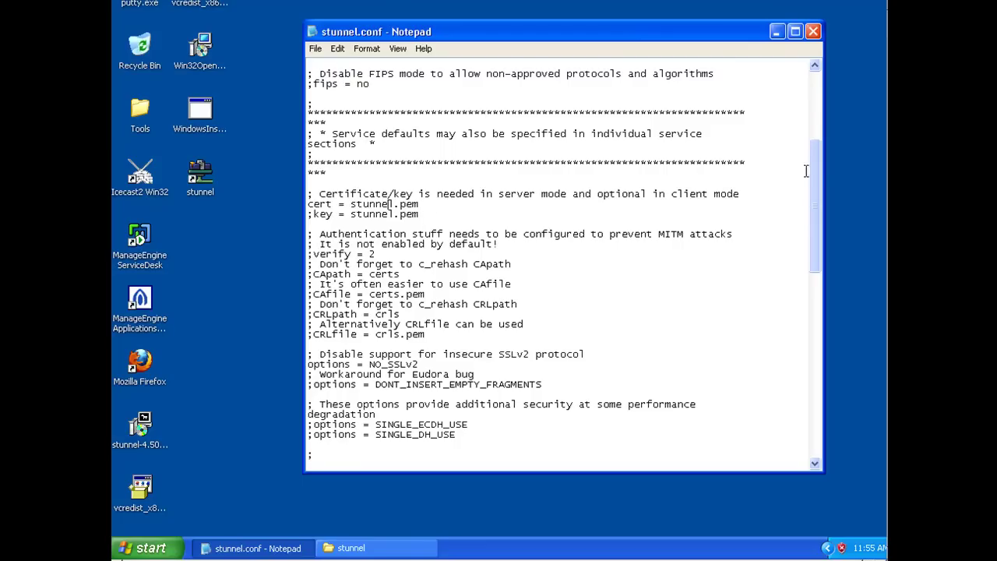
pyautogui.moveTo(818, 166); pyautogui.dragTo(814, 138)
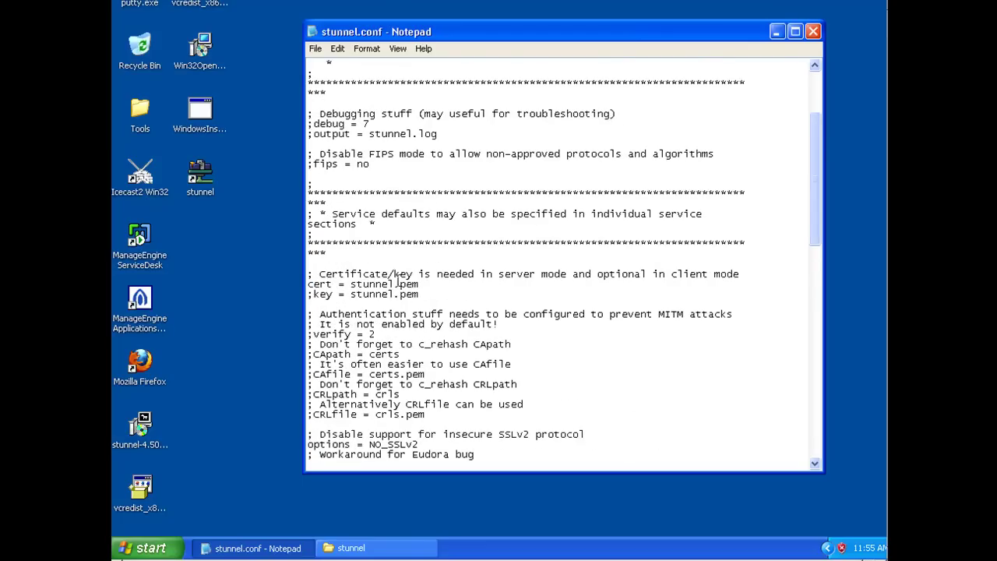
pyautogui.click(428, 290)
pyautogui.click(421, 284)
pyautogui.moveTo(817, 163); pyautogui.dragTo(810, 234)
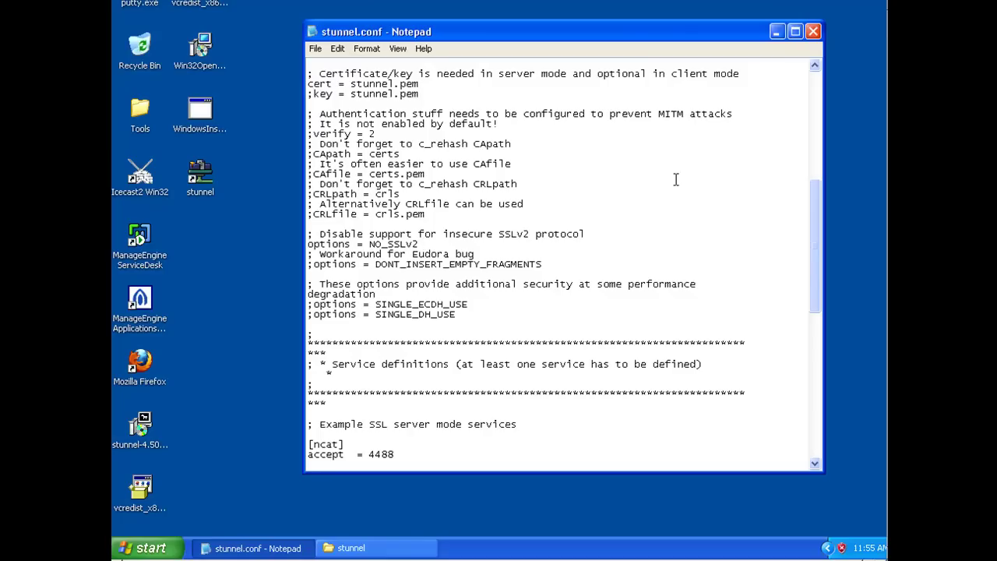
pyautogui.moveTo(814, 198); pyautogui.dragTo(822, 225)
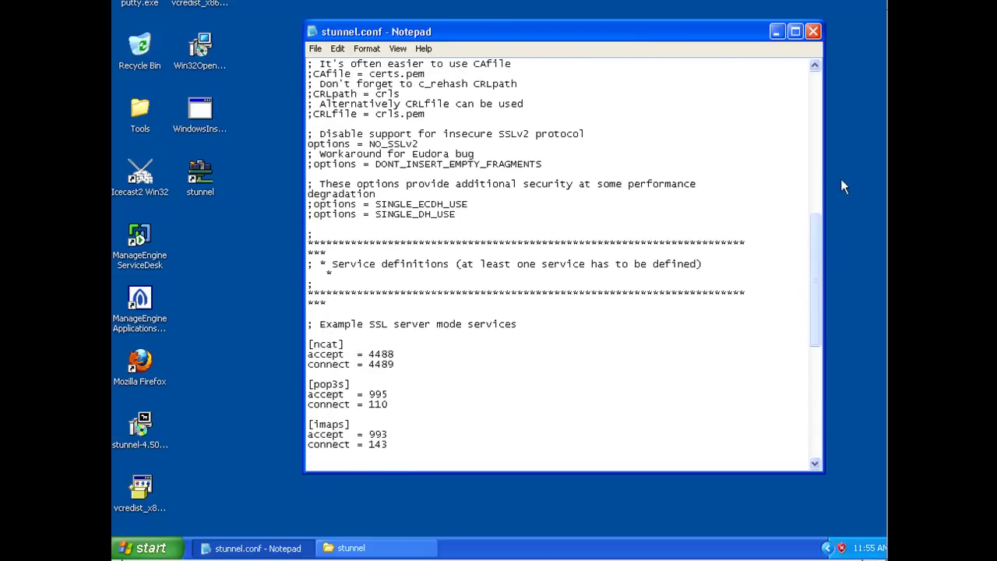
# Minimize Notepad, launch stunnel from the desktop and reload its stunnel.conf configuration.
pyautogui.click(777, 32)
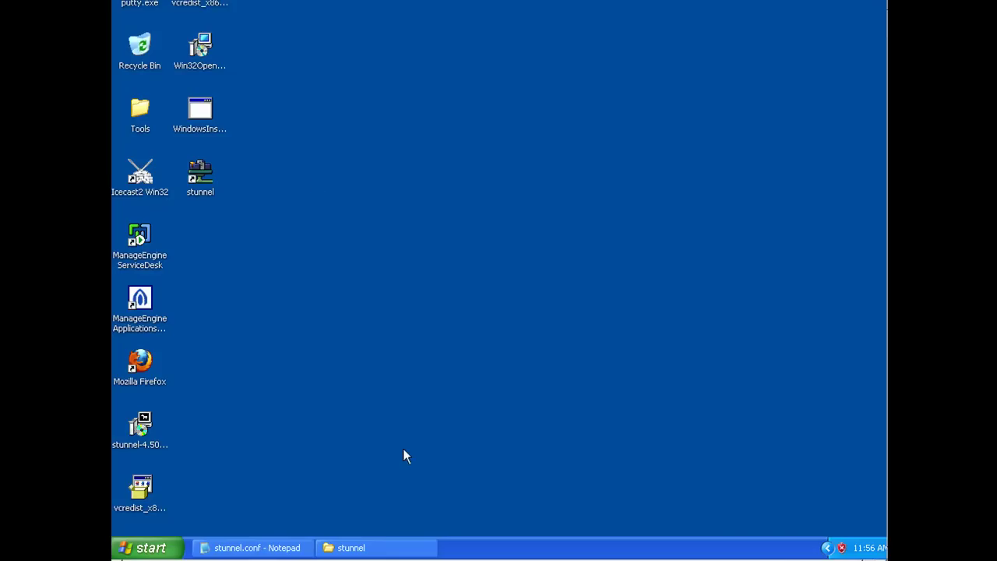
pyautogui.click(206, 173)
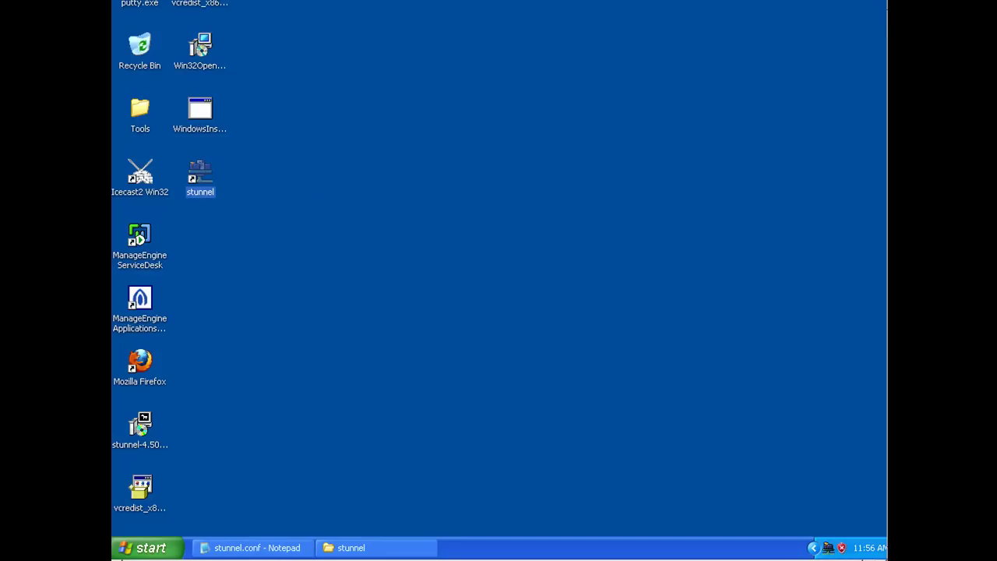
pyautogui.click(812, 548)
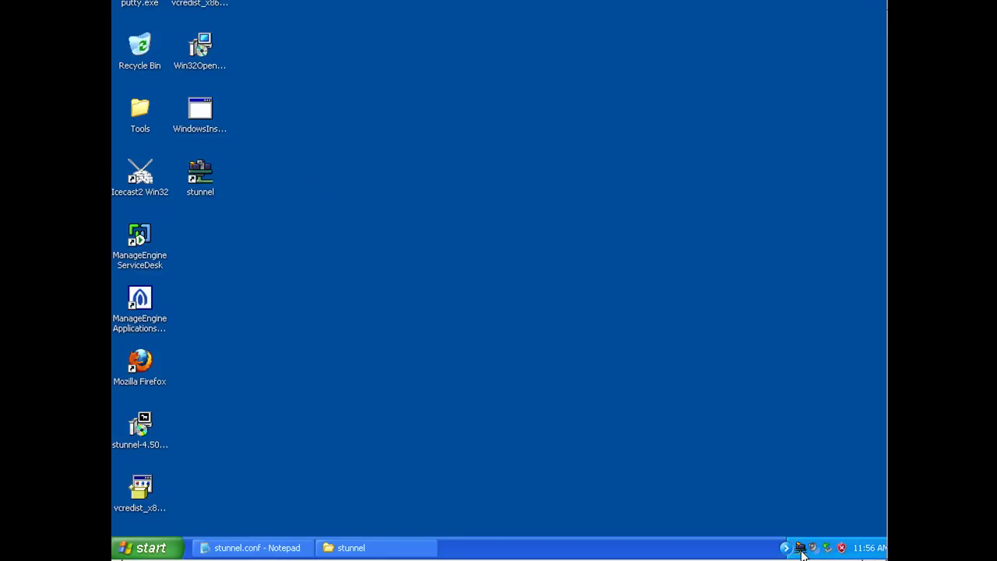
pyautogui.moveTo(802, 553)
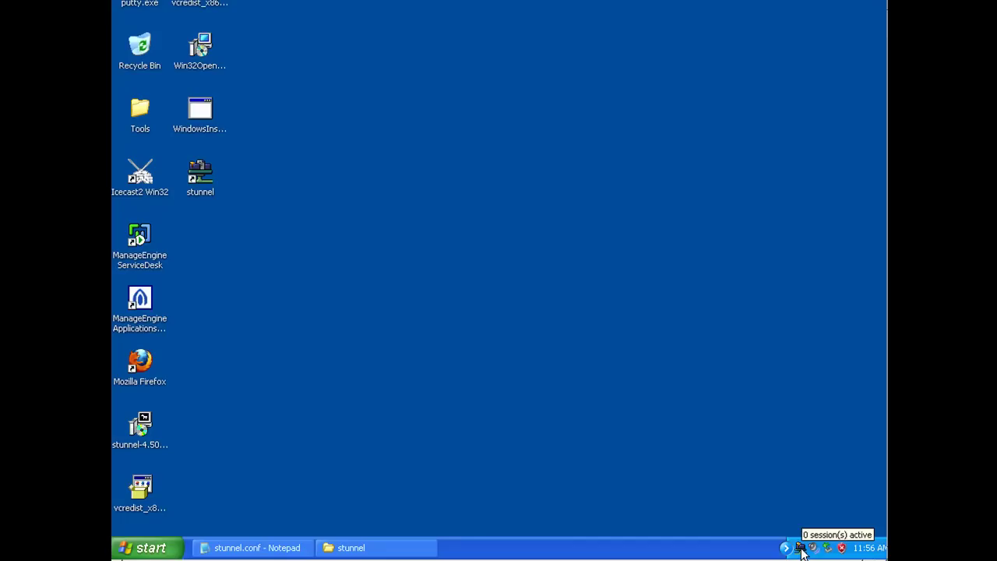
pyautogui.rightClick(802, 551)
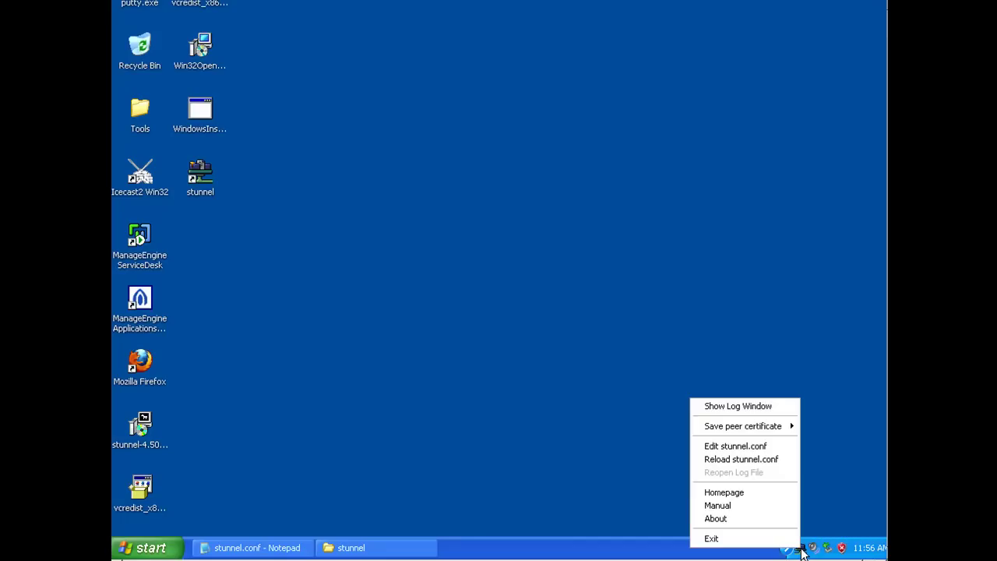
pyautogui.click(750, 457)
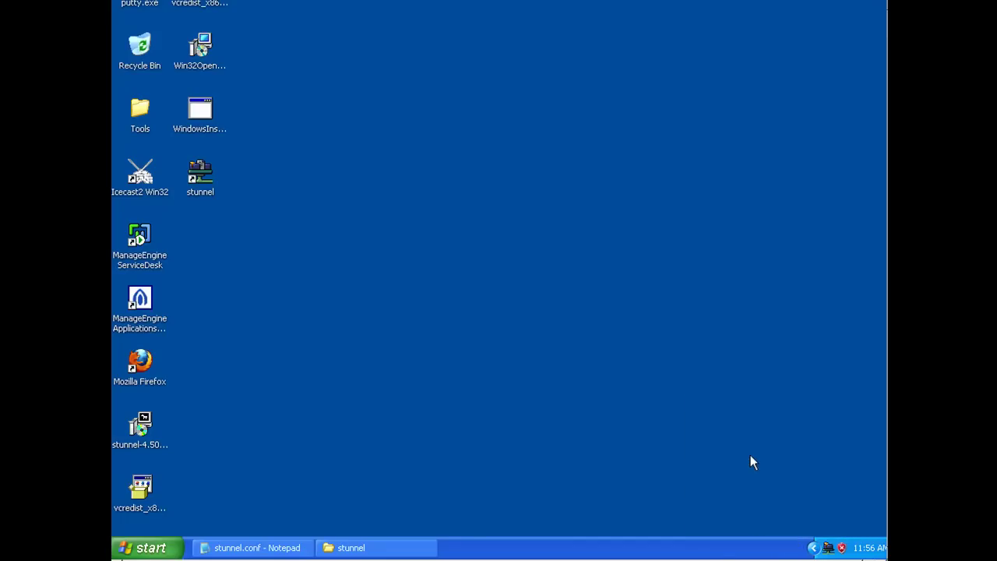
# Open the stunnel log window and reposition it to check the configuration messages.
pyautogui.doubleClick(829, 549)
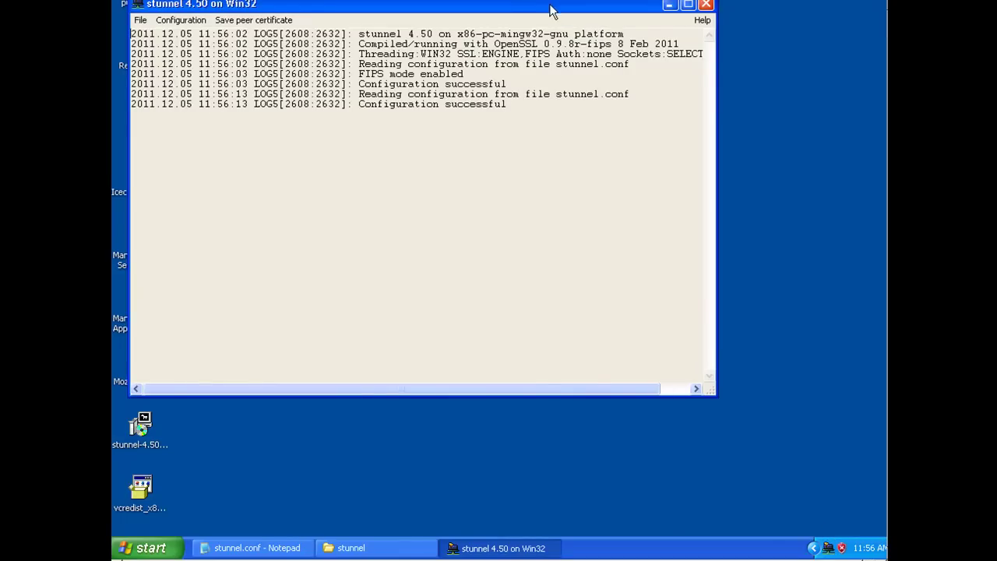
pyautogui.moveTo(552, 7); pyautogui.dragTo(668, 56)
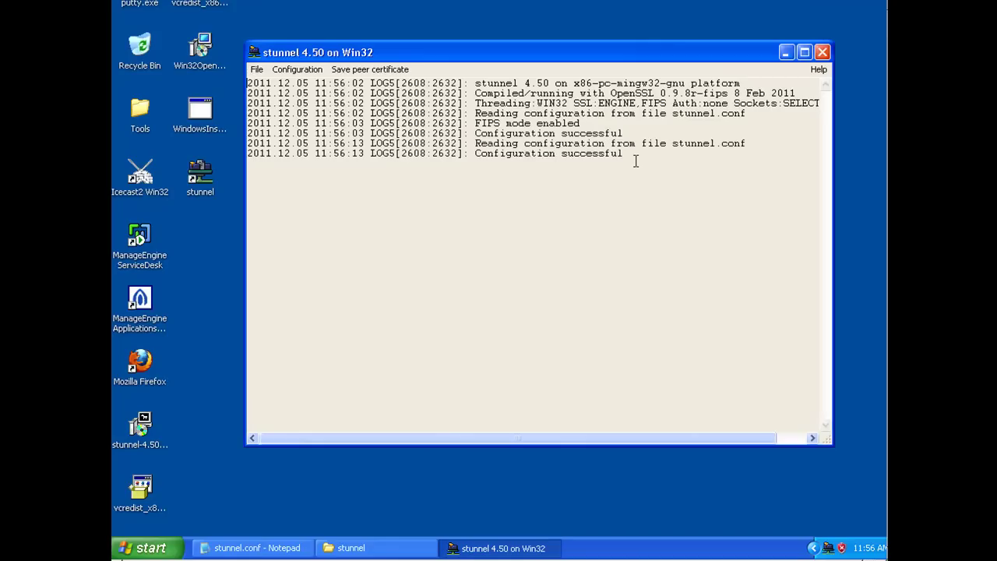
pyautogui.moveTo(636, 51); pyautogui.dragTo(682, 29)
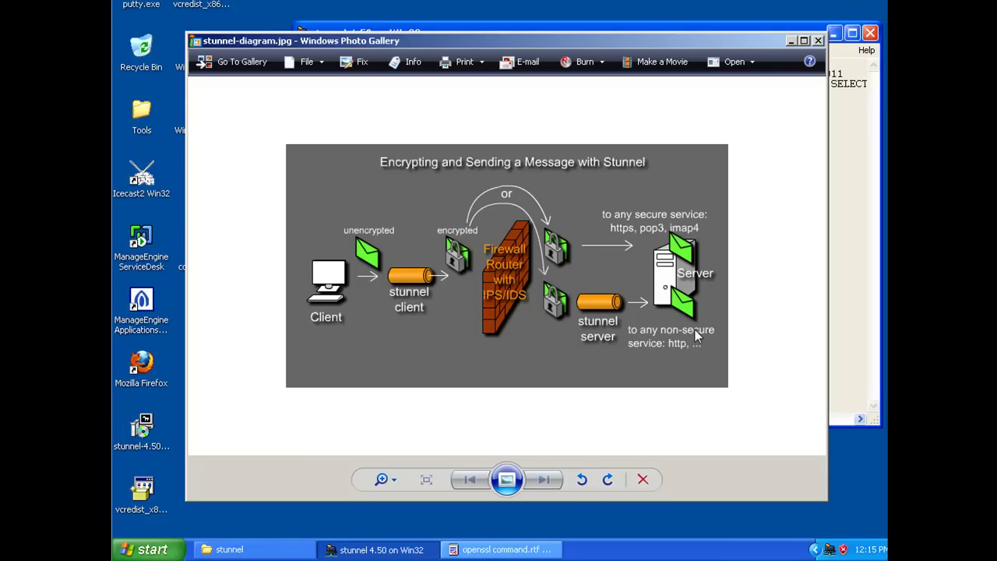
# Minimize the stunnel diagram, save ncat-portable-5.59BETA1.zip from the nmap.org Ncat page to the desktop, and minimize the browser.
pyautogui.click(791, 40)
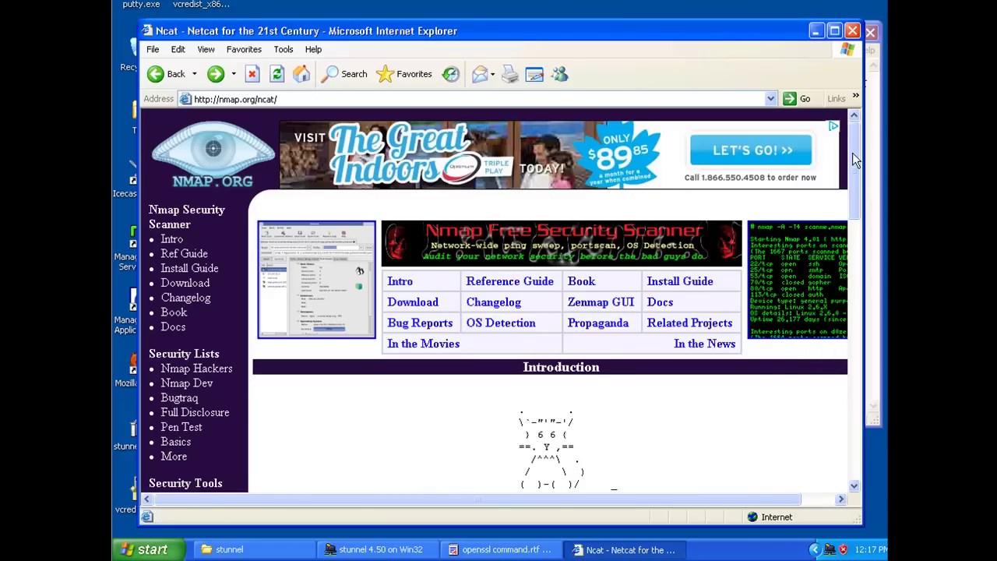
pyautogui.moveTo(852, 159); pyautogui.dragTo(858, 277)
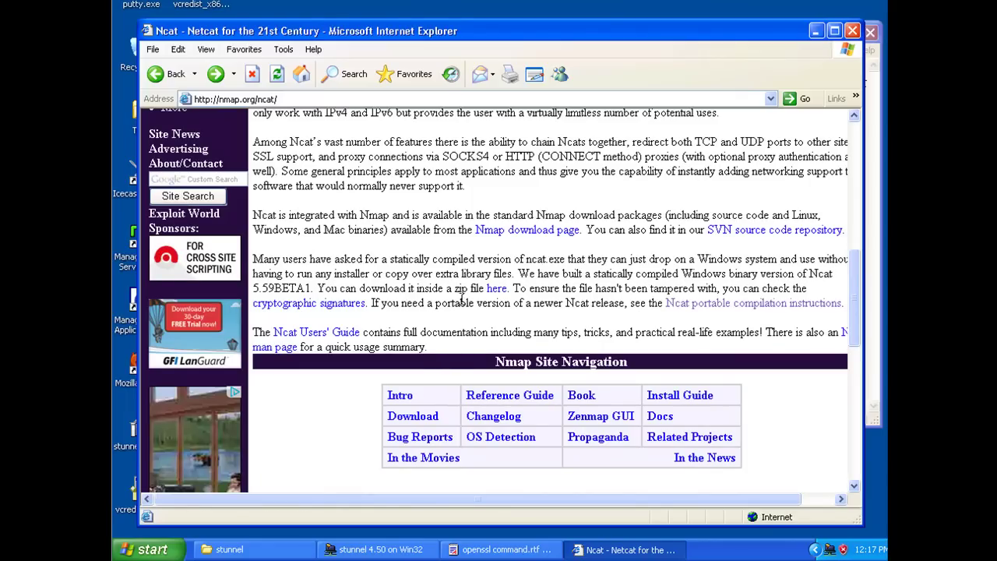
pyautogui.click(497, 289)
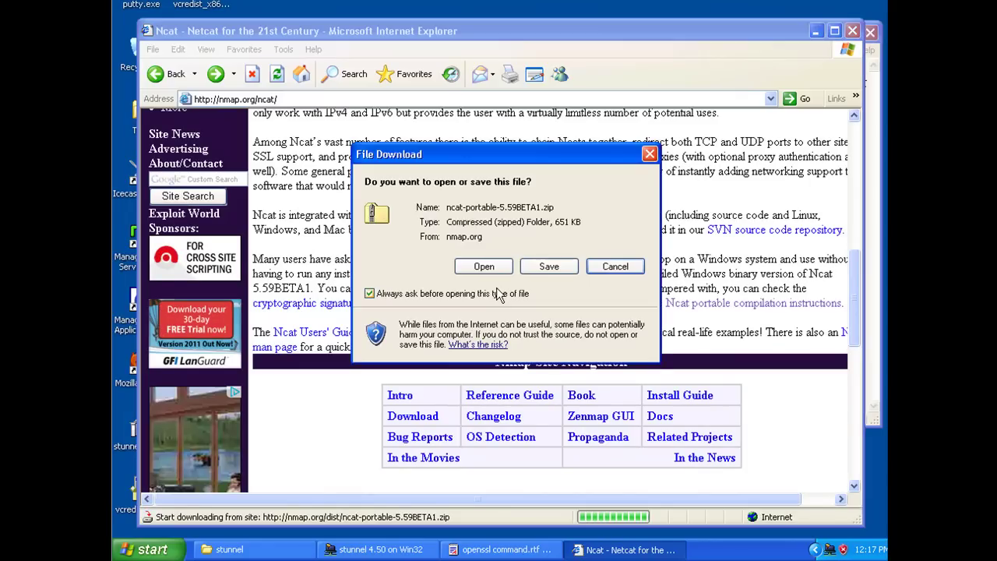
pyautogui.click(549, 266)
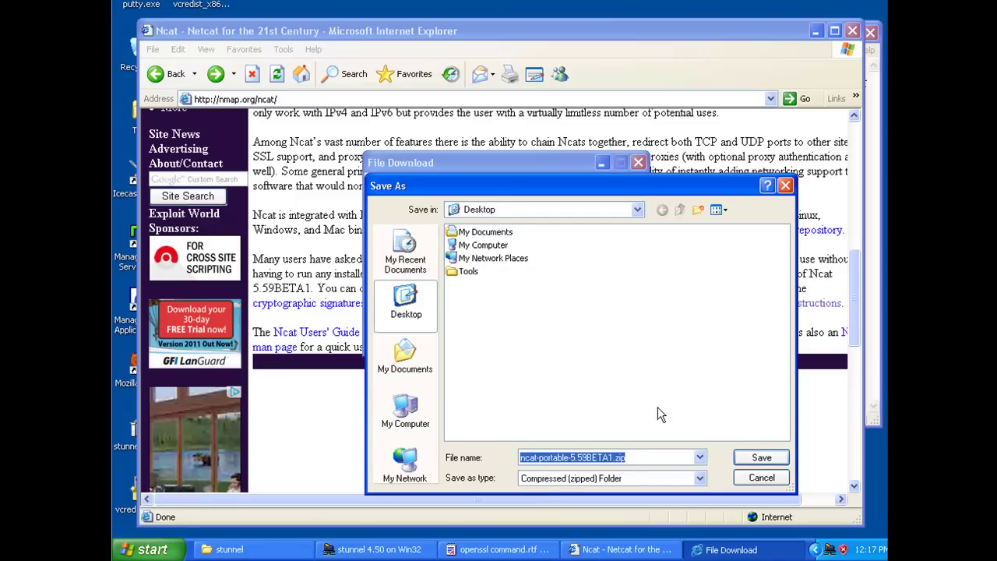
pyautogui.click(759, 460)
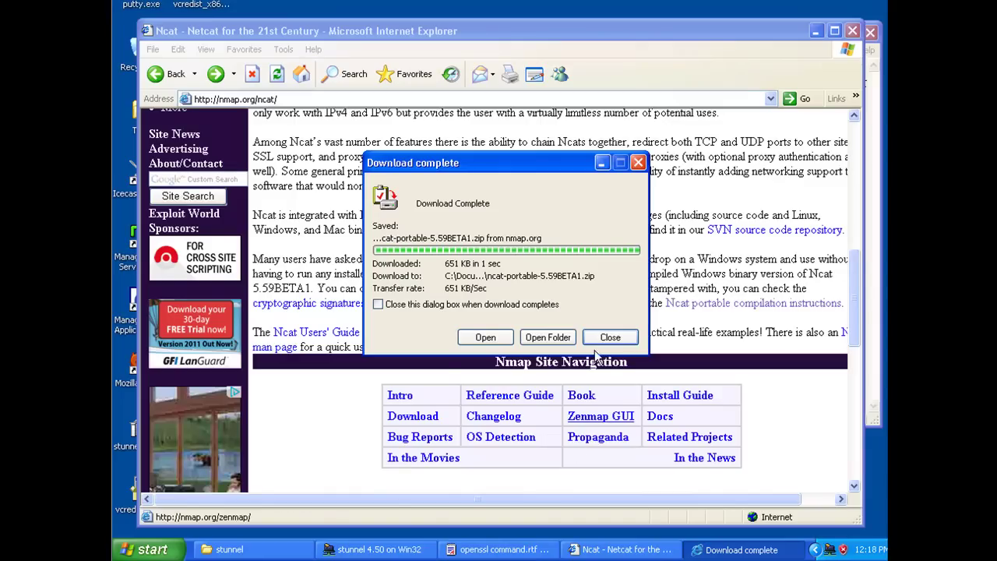
pyautogui.click(610, 337)
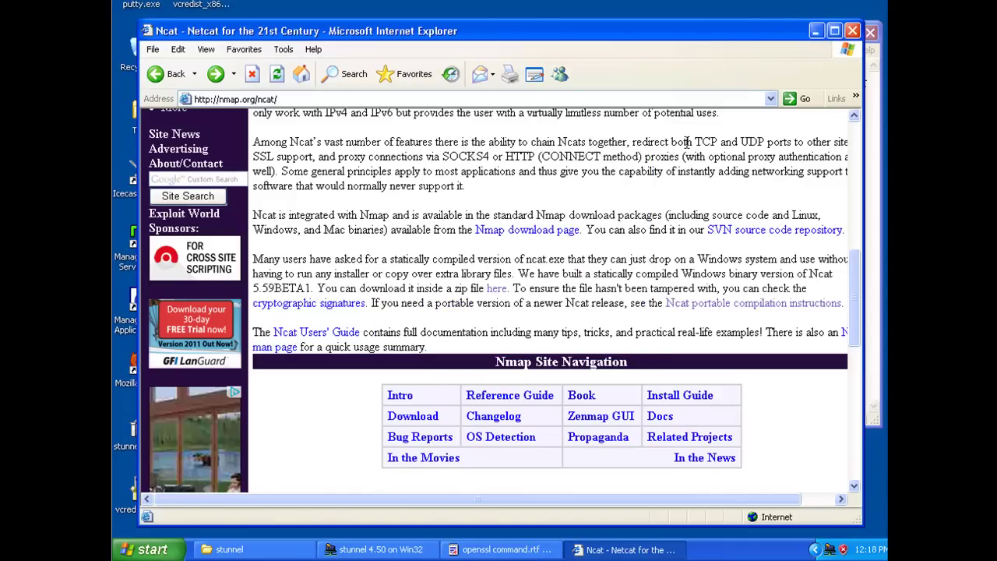
pyautogui.click(816, 32)
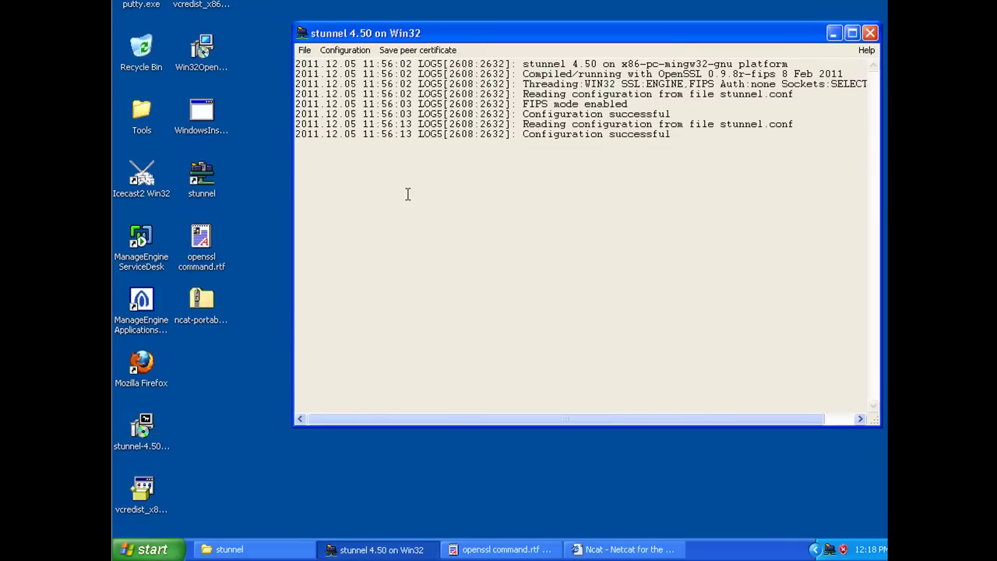
# Extract the downloaded Ncat portable zip on the desktop into an ncat-portable-5.59BETA1 folder and show the extracted files.
pyautogui.click(204, 308)
pyautogui.rightClick(204, 308)
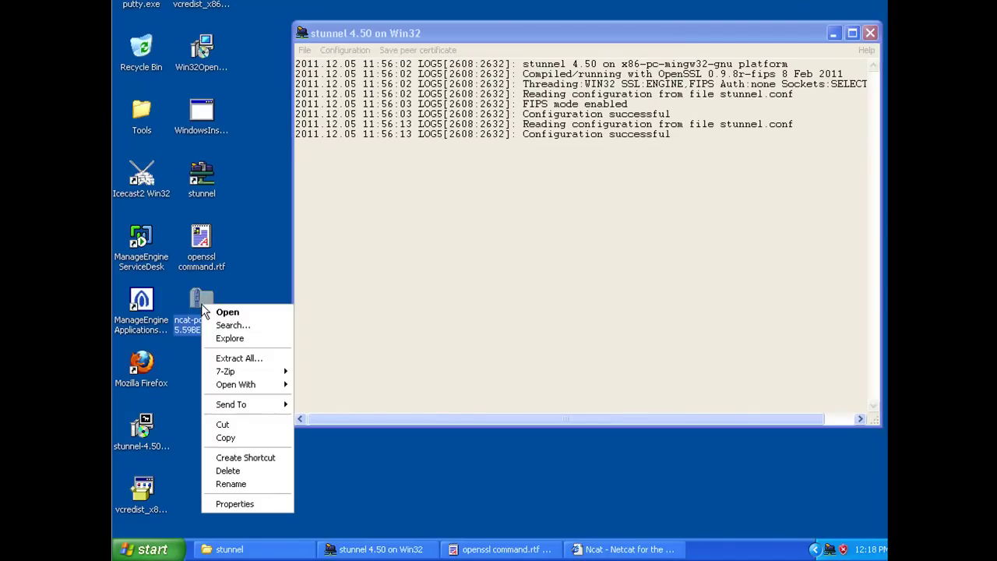
pyautogui.click(245, 359)
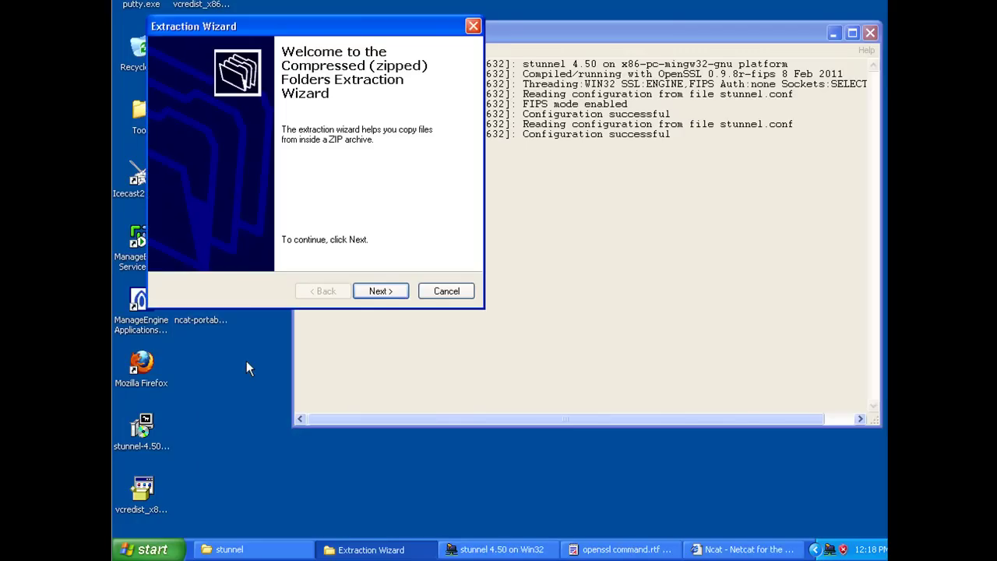
pyautogui.click(377, 290)
pyautogui.click(378, 290)
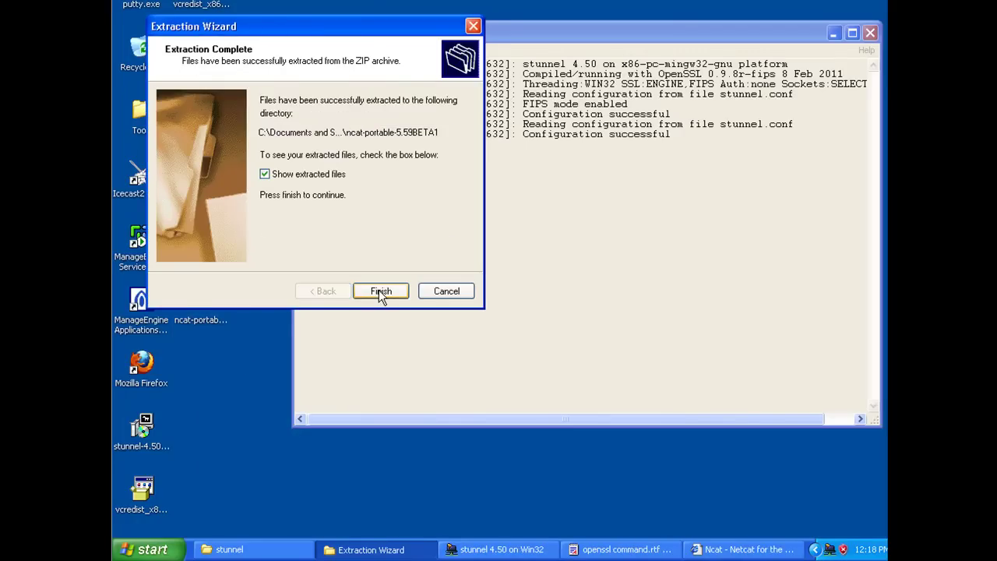
pyautogui.click(379, 289)
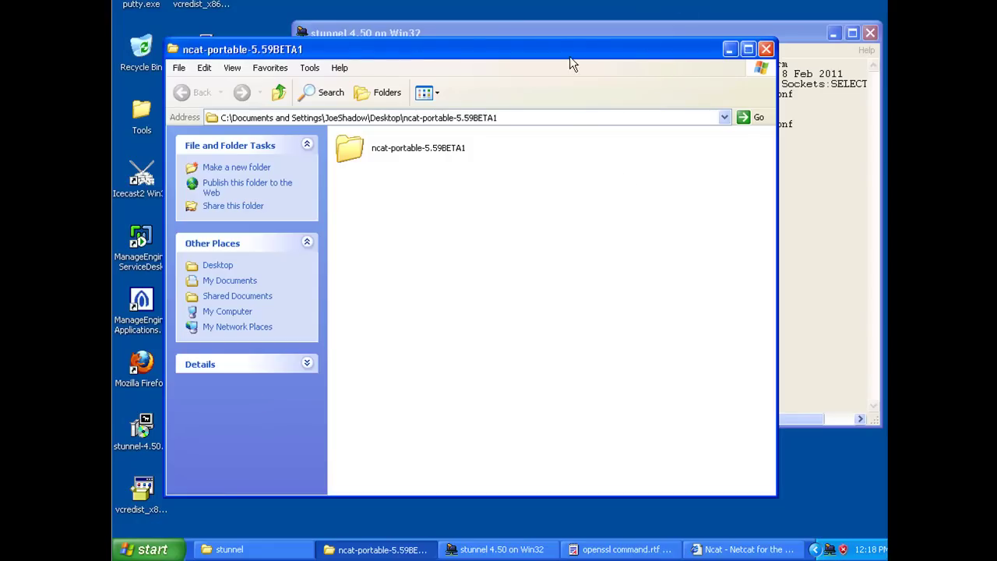
# Copy ncat.exe from the inner ncat-portable-5.59BETA1 folder into C:\WINDOWS and close the WINDOWS folder window.
pyautogui.doubleClick(358, 146)
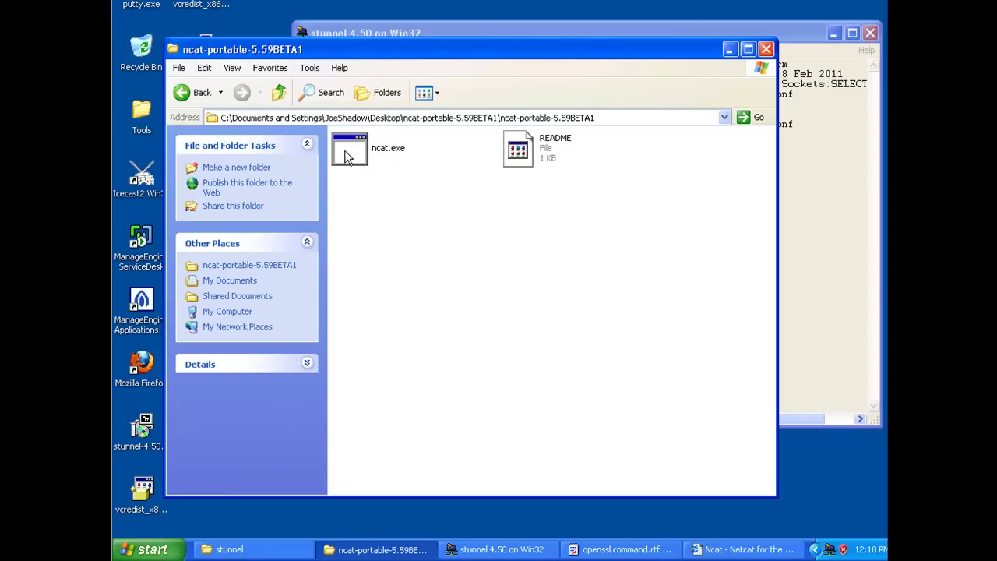
pyautogui.rightClick(344, 148)
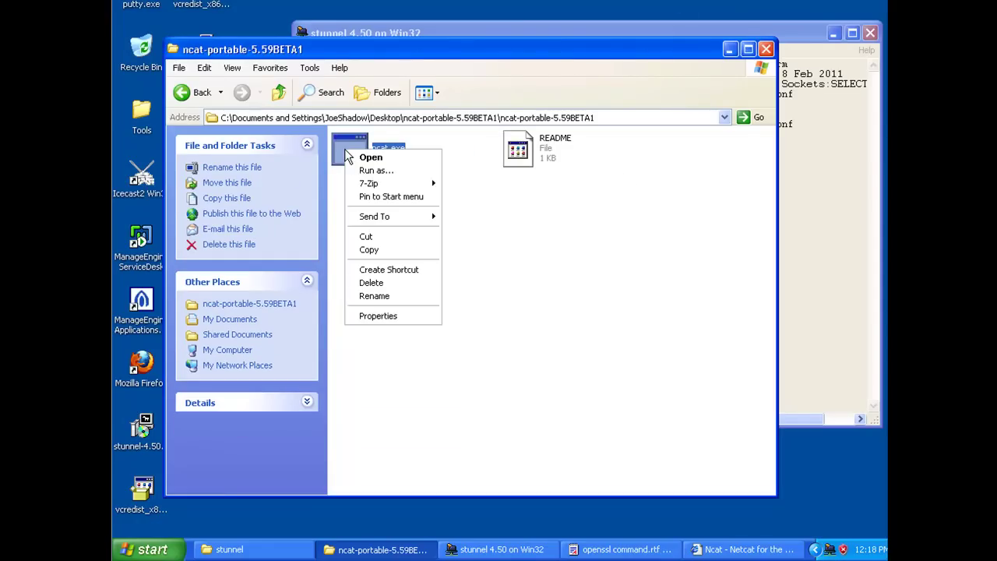
pyautogui.click(373, 253)
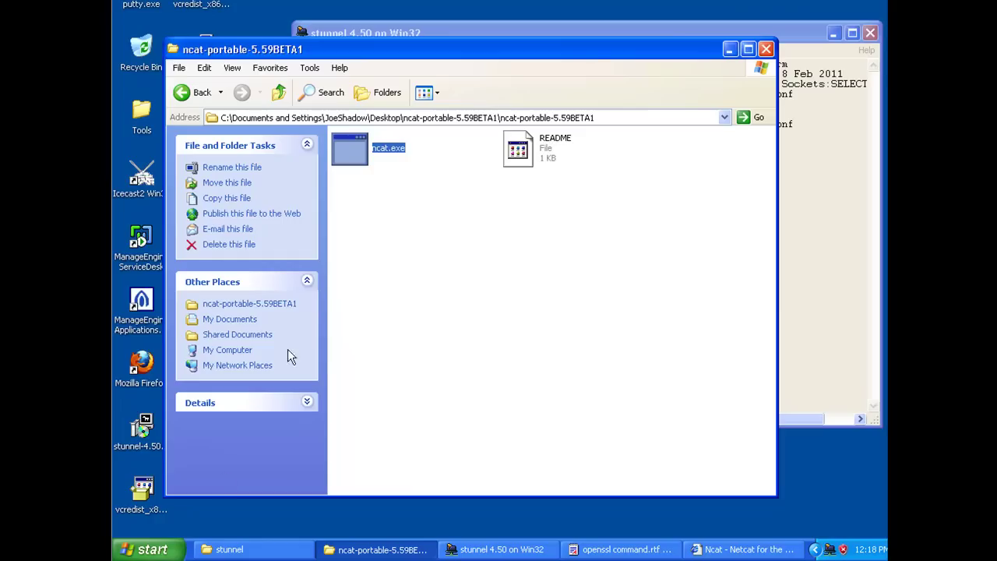
pyautogui.click(148, 549)
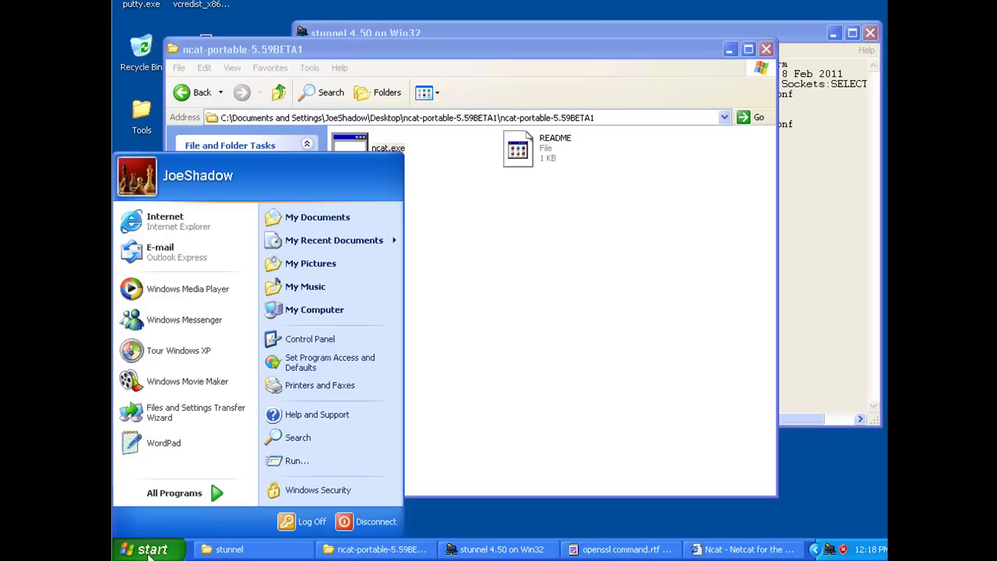
pyautogui.click(330, 309)
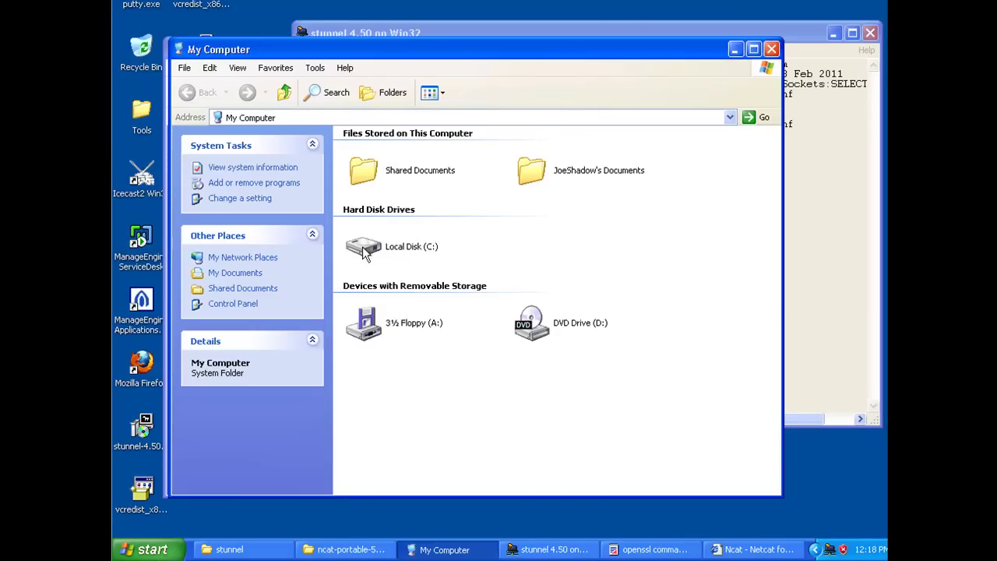
pyautogui.doubleClick(364, 249)
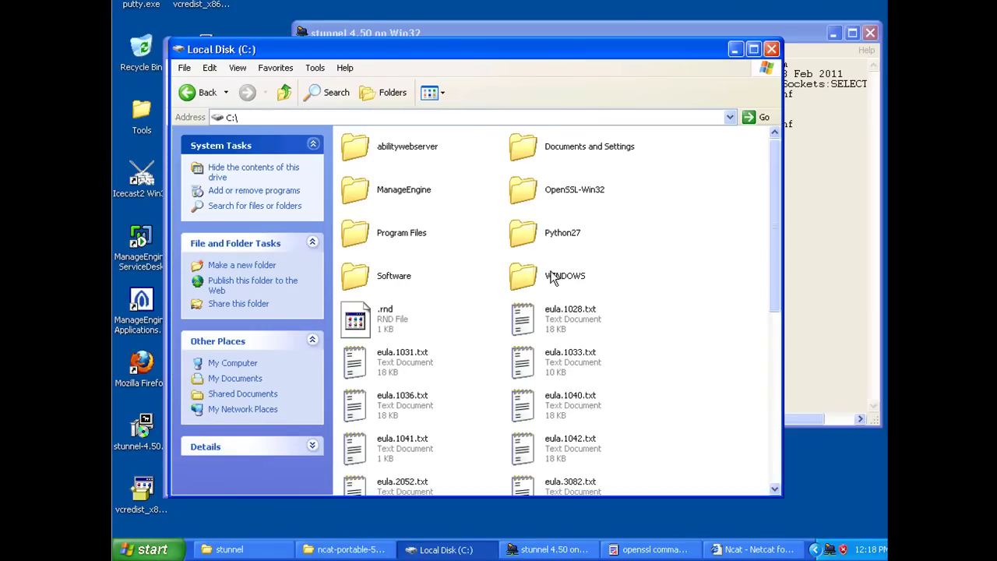
pyautogui.doubleClick(550, 279)
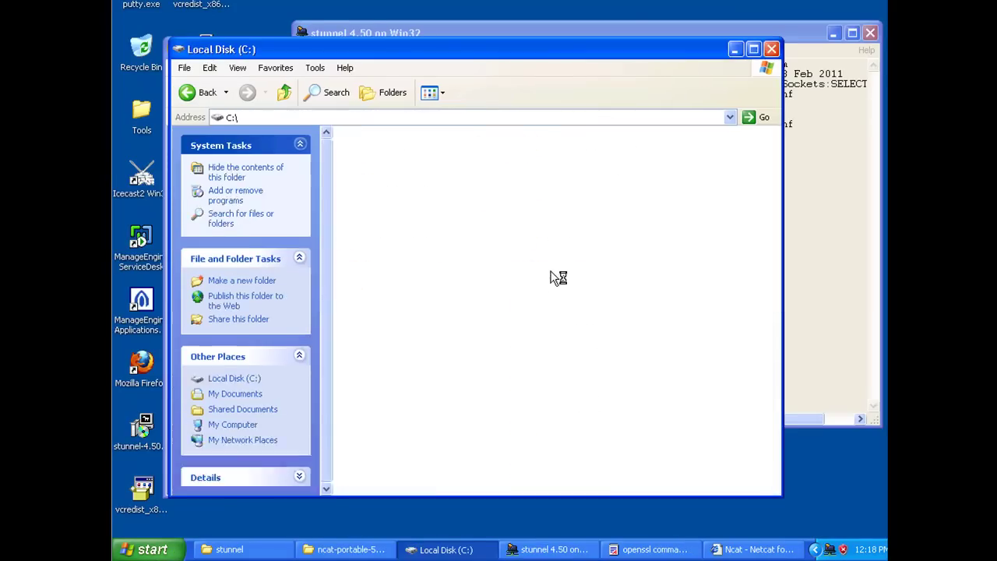
pyautogui.rightClick(753, 360)
pyautogui.click(777, 418)
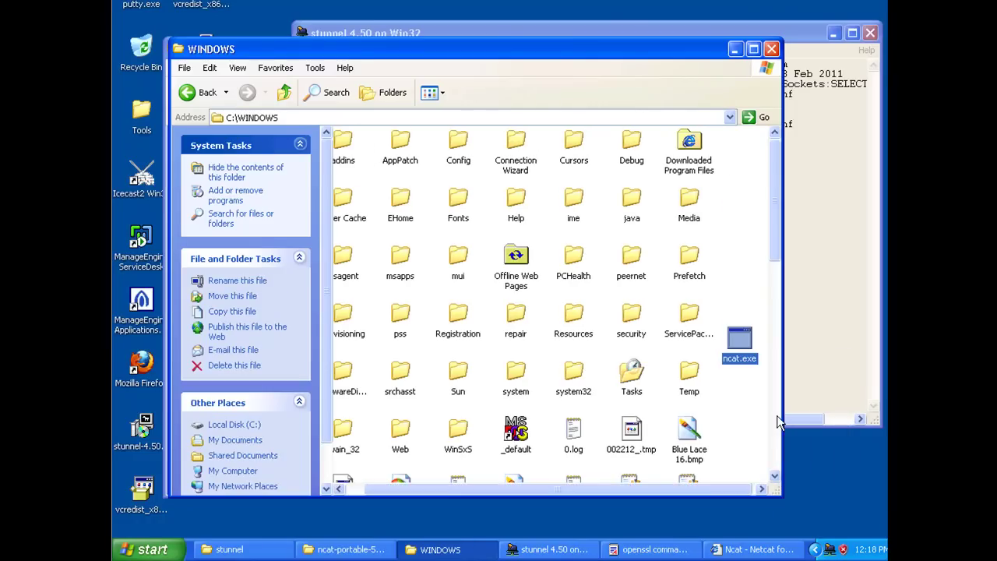
pyautogui.click(733, 447)
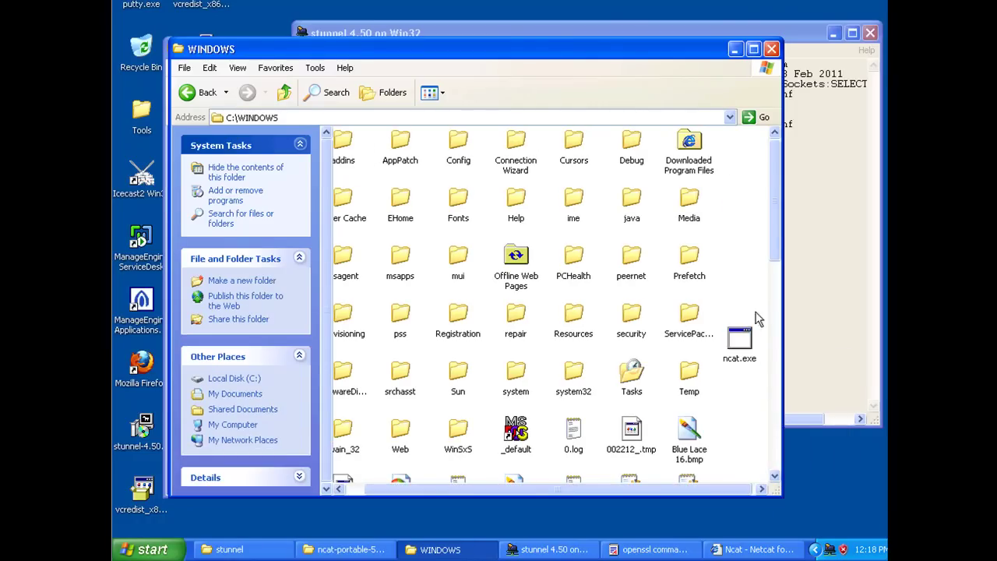
pyautogui.click(771, 50)
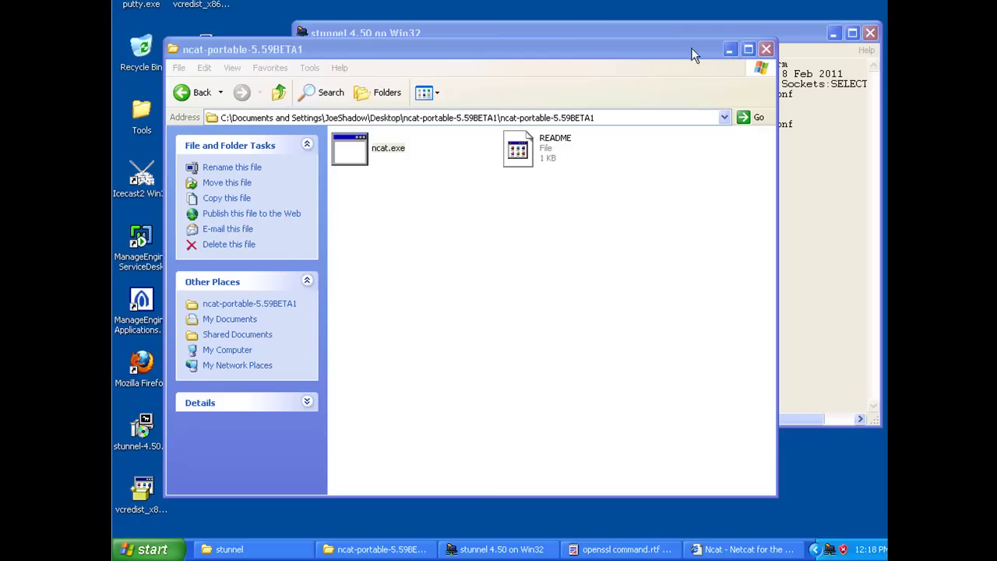